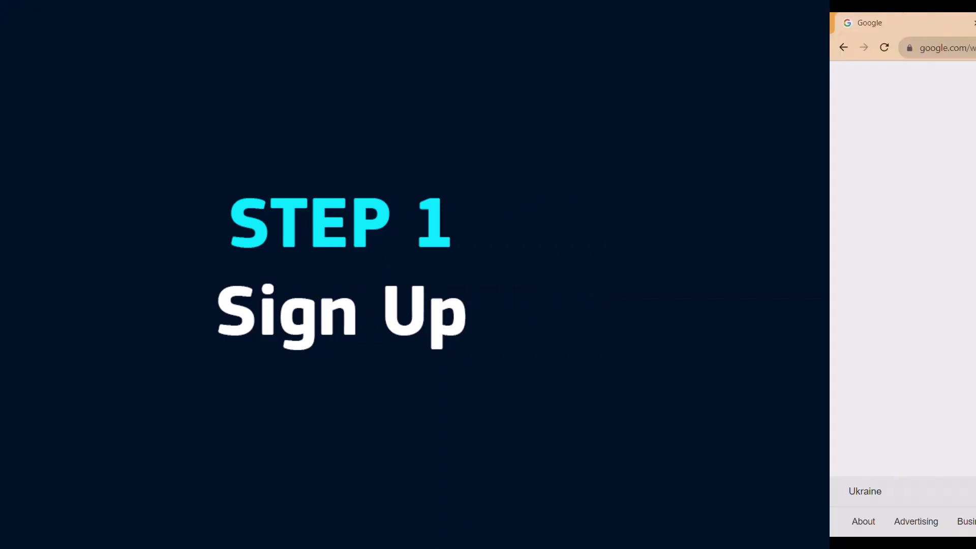
Go to protectimus.com, open the Sign Up form and start entering the sign-up e-mail address
text(pro)
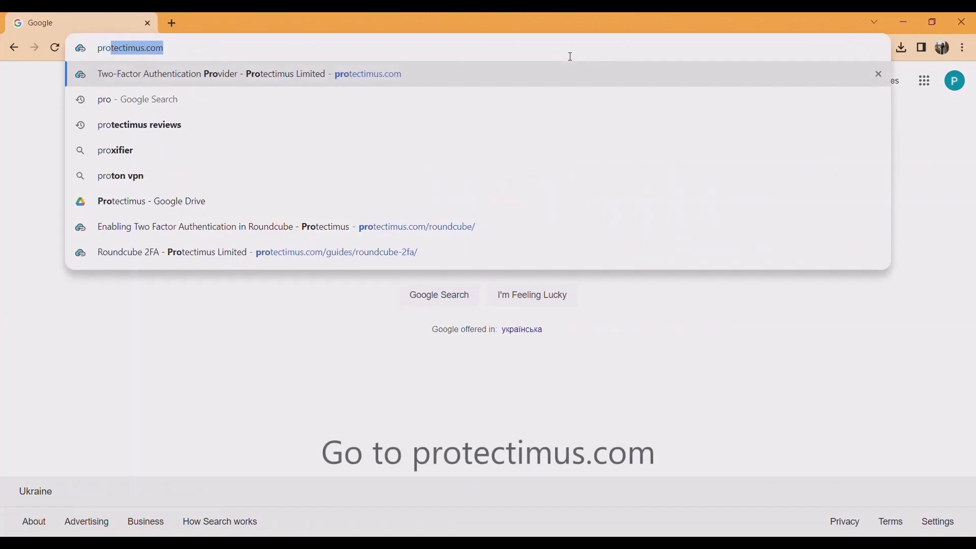
key(Return)
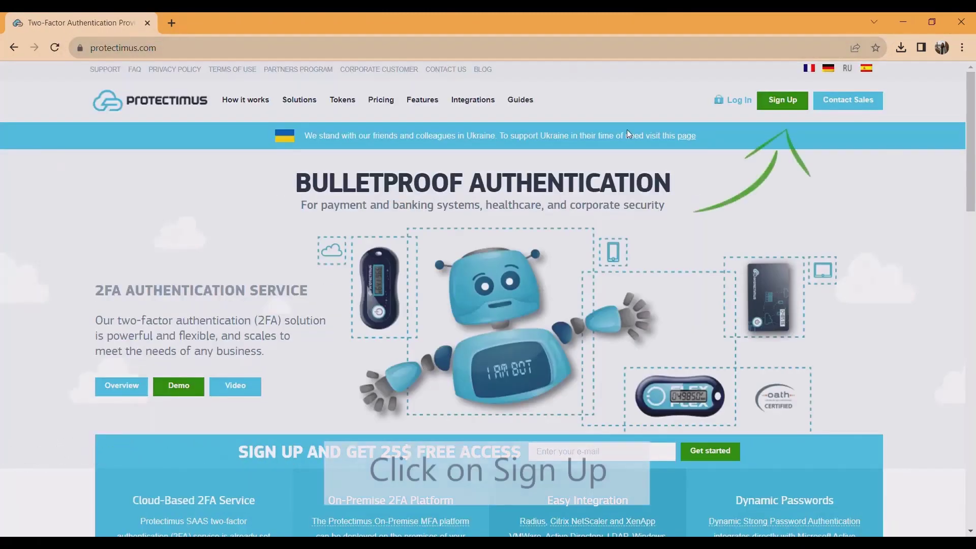
click(793, 103)
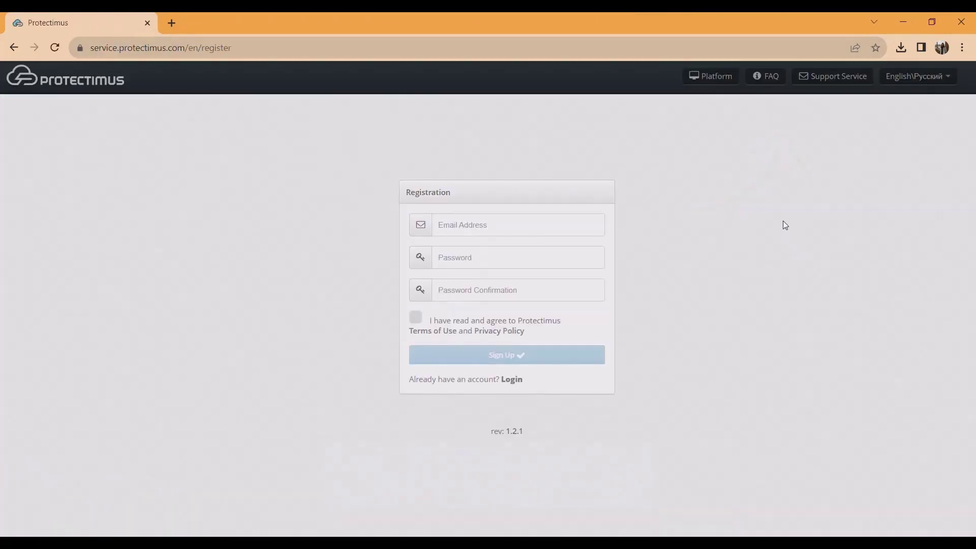
click(584, 235)
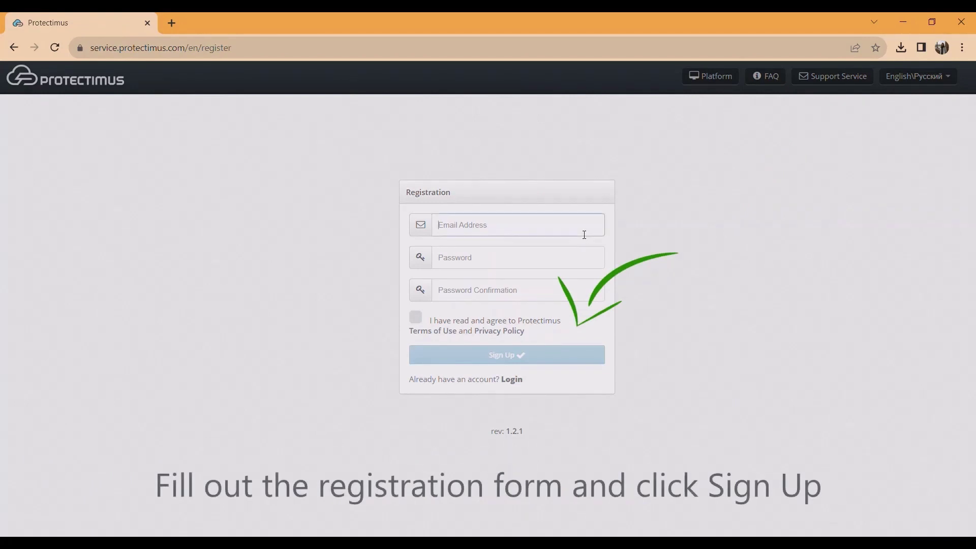
text(protect)
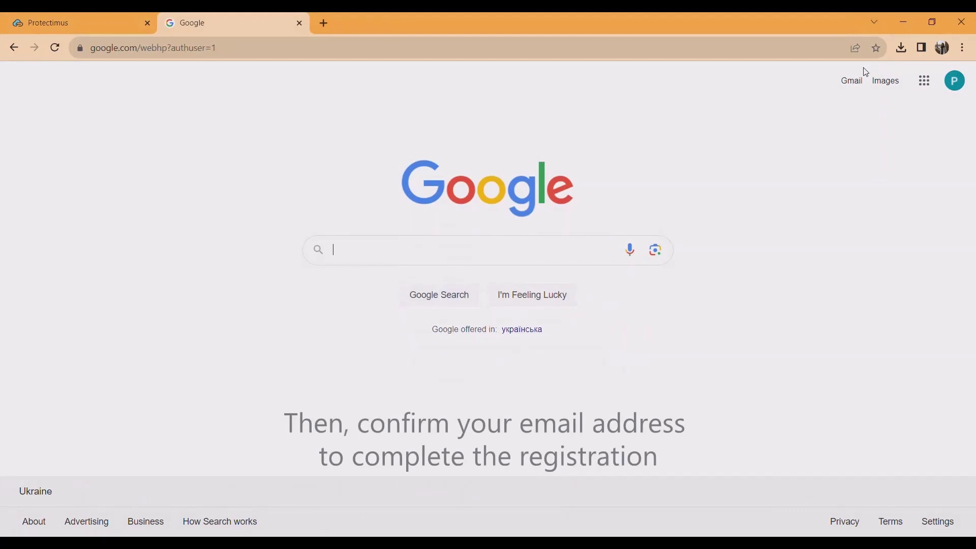
Open the 'Protectimus. Confirm your e-mail address' message in the Gmail inbox
click(854, 83)
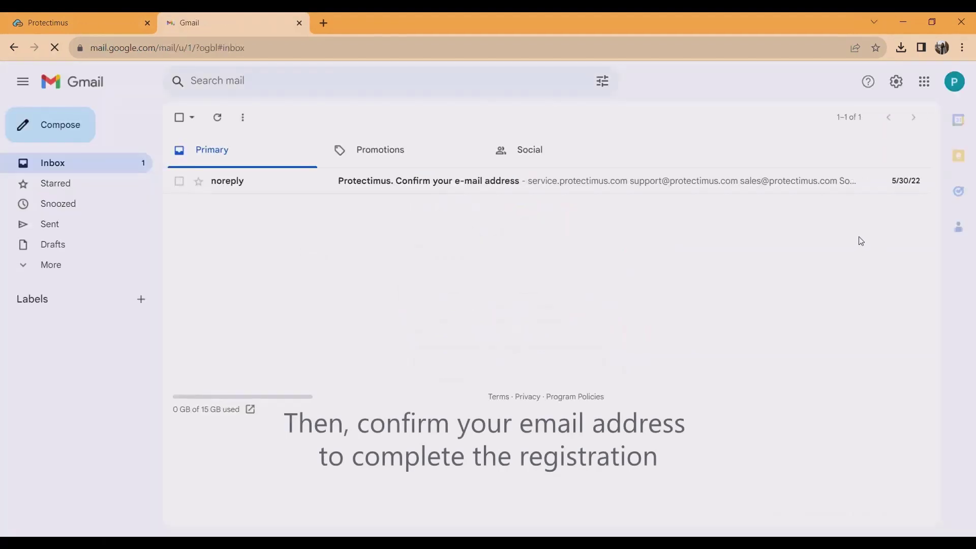
click(525, 184)
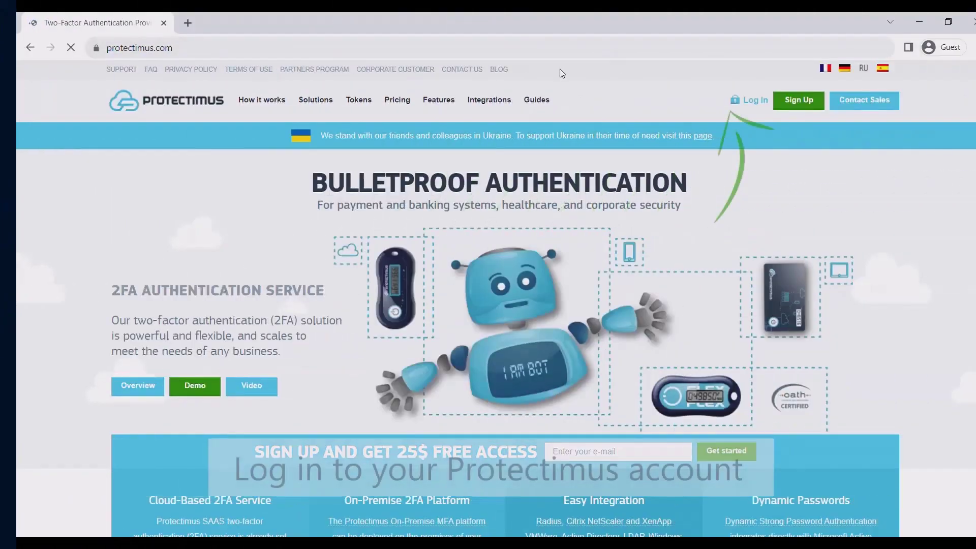
Log in to the Protectimus account with the account e-mail and password
click(734, 99)
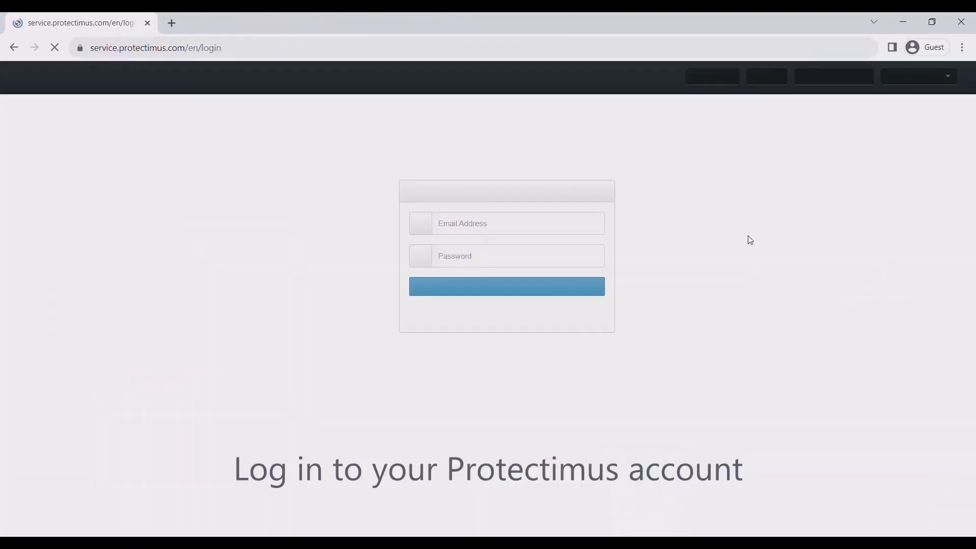
click(575, 225)
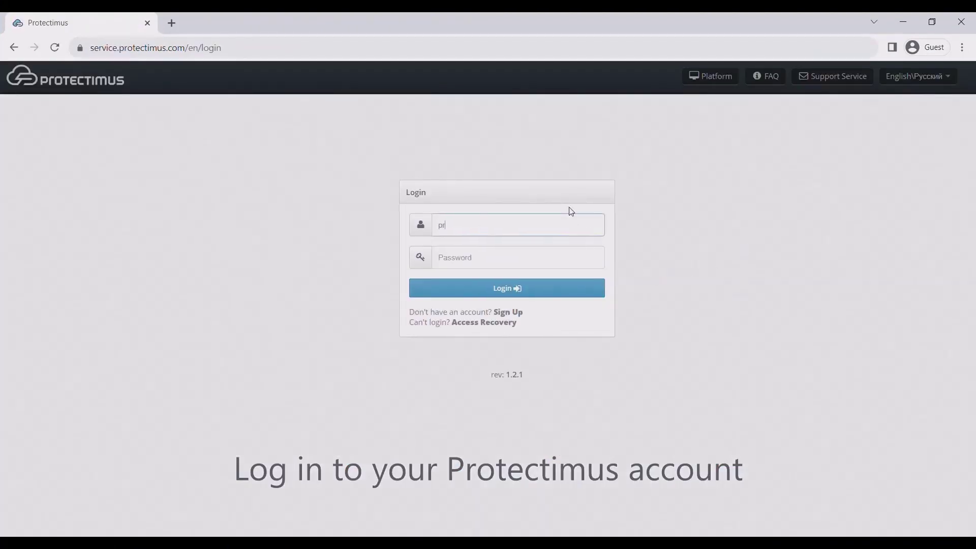
click(540, 265)
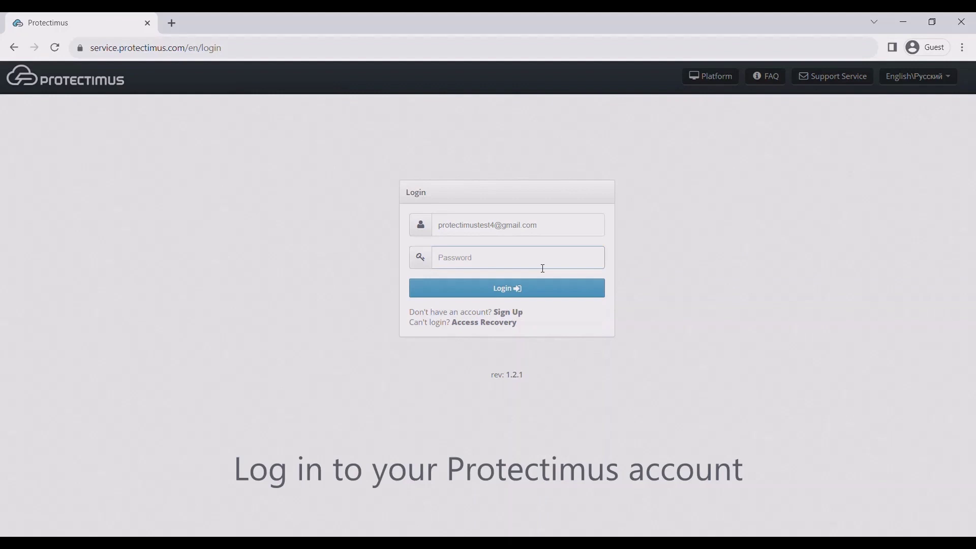
text(****************)
click(552, 290)
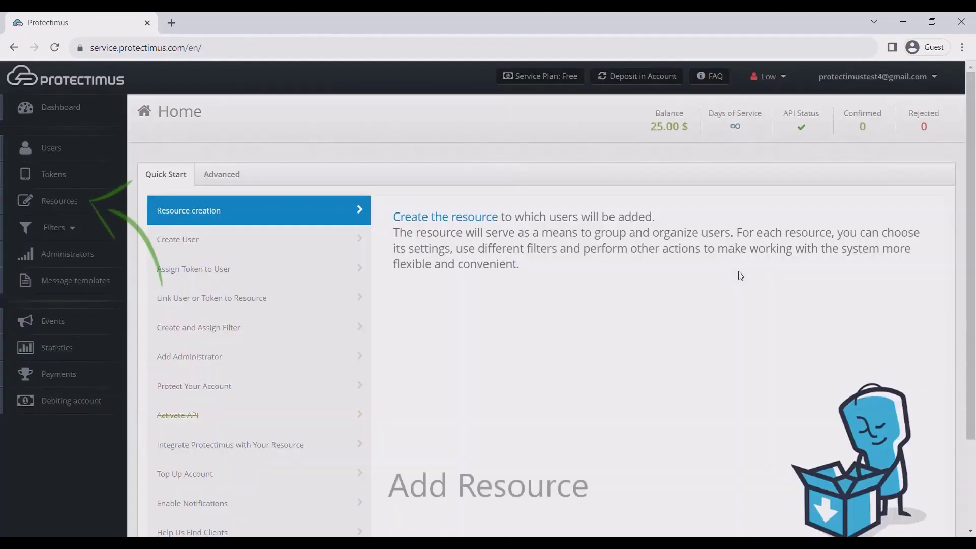
Add a new resource named 'Test' on the Resources page and save it
click(59, 203)
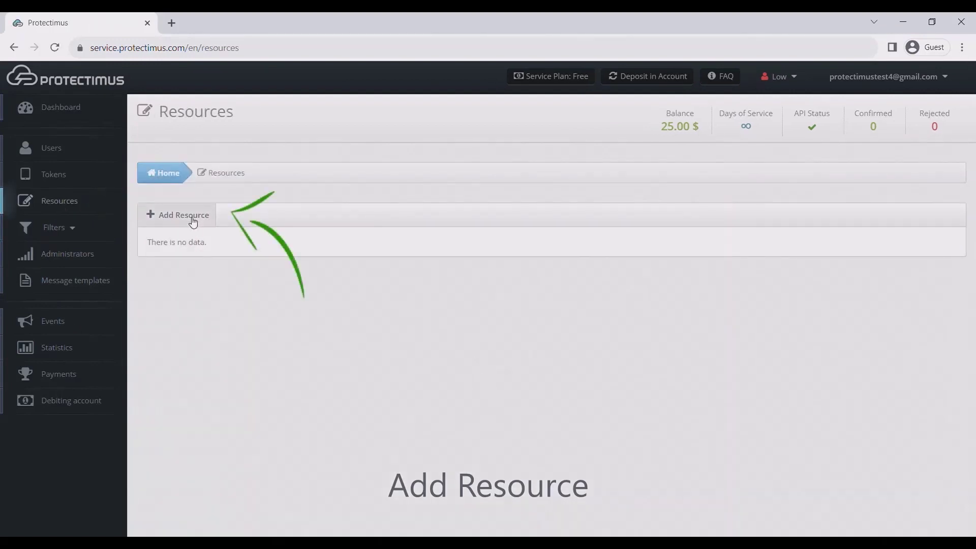
click(191, 217)
click(320, 250)
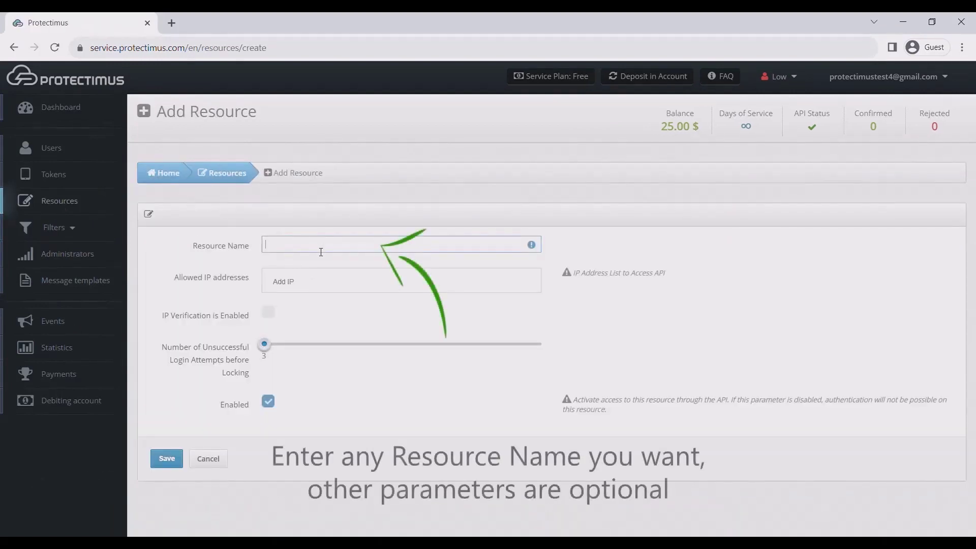
text(Test)
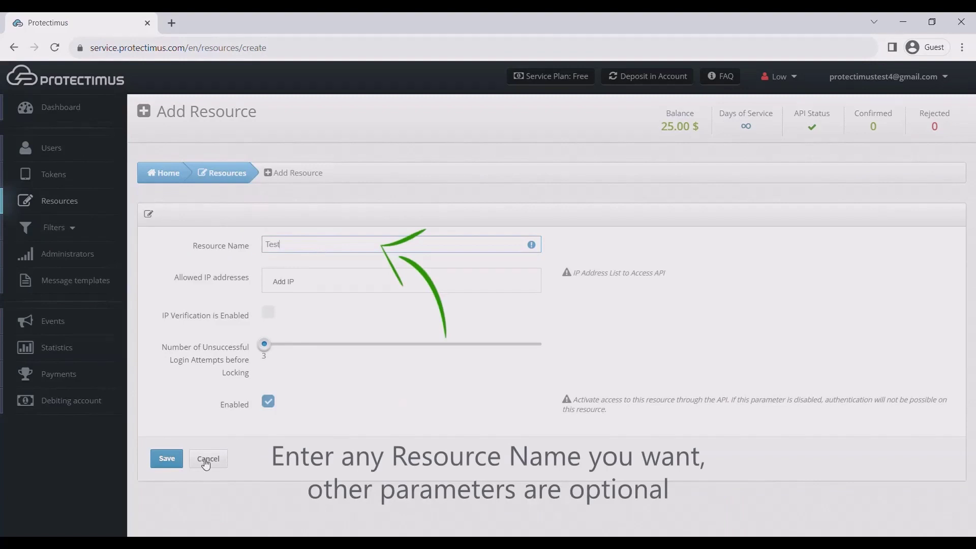
click(166, 458)
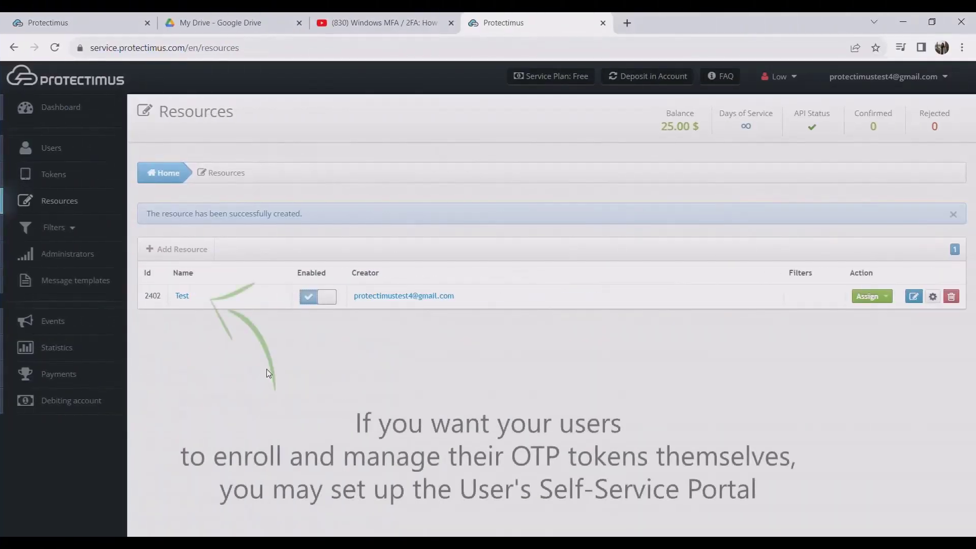
Enable user self-service for the Test resource with page address 'roundcube2'
click(183, 297)
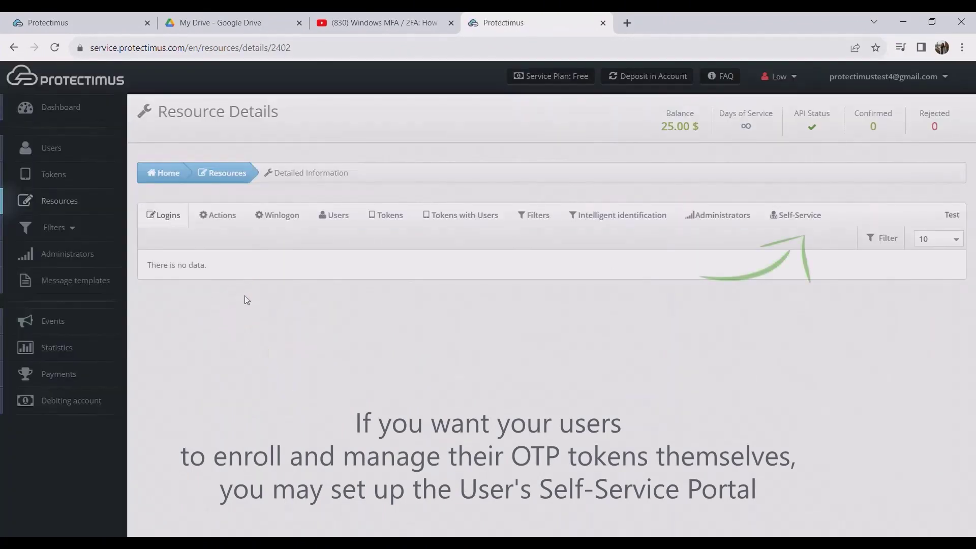
click(801, 215)
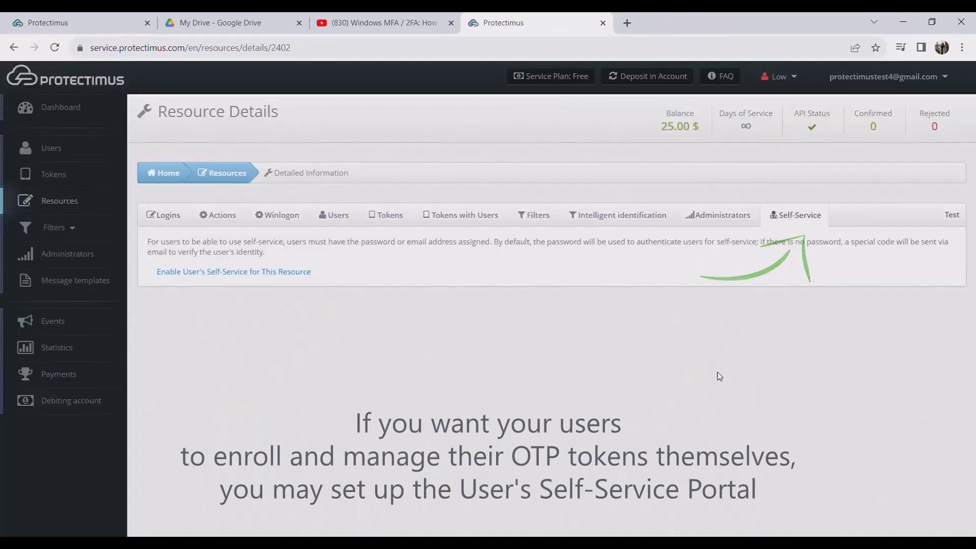
click(291, 274)
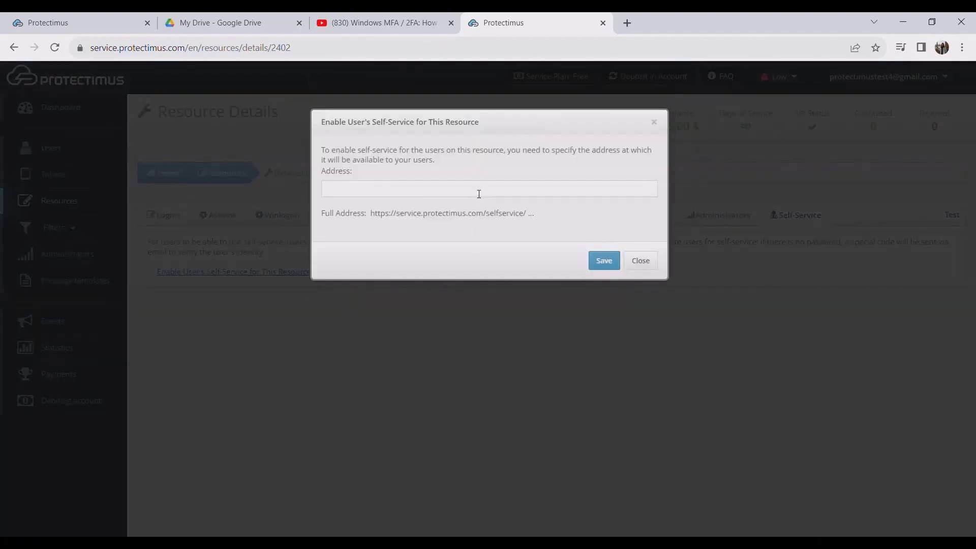
click(480, 192)
text(roundcube2)
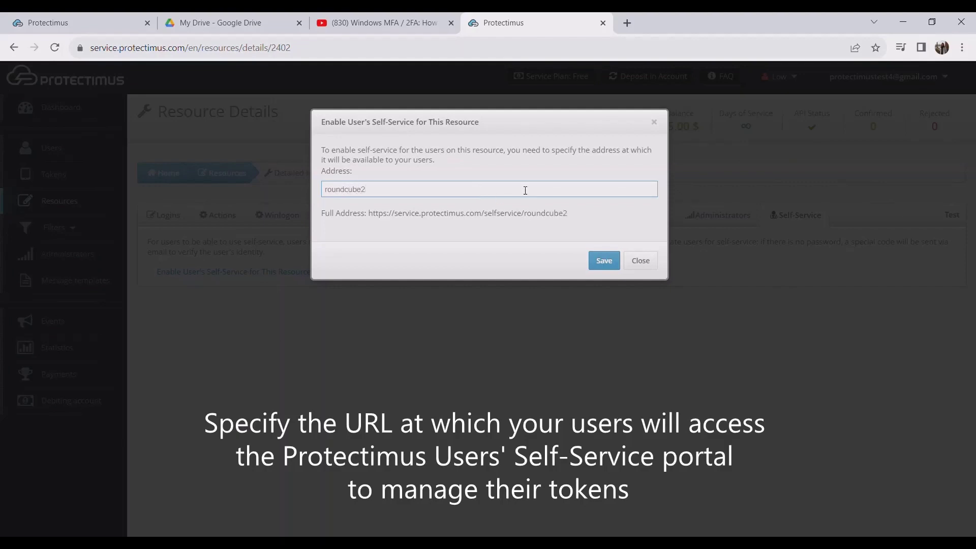
click(606, 264)
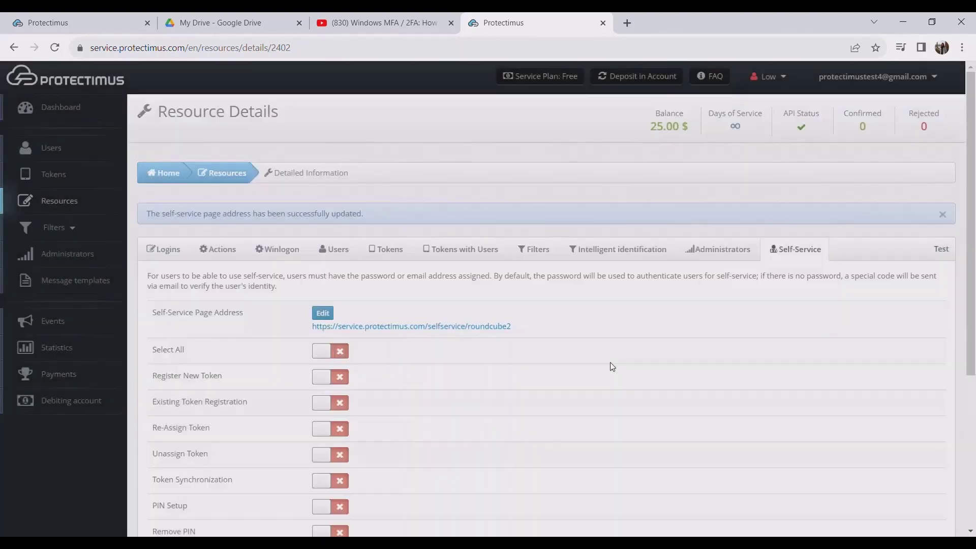
Switch on Register New Token in the self-service settings
scroll(610, 363, down, 3)
scroll(433, 244, down, 1)
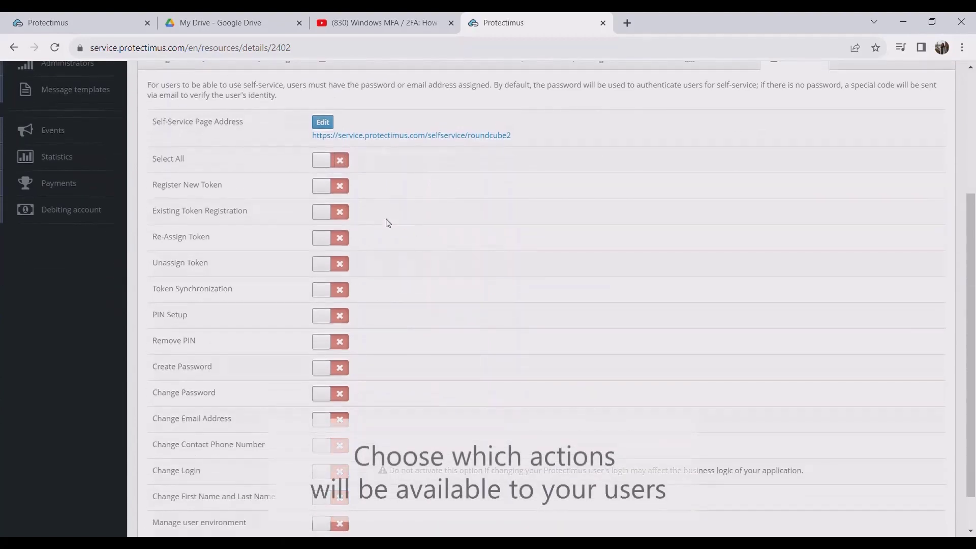
click(317, 185)
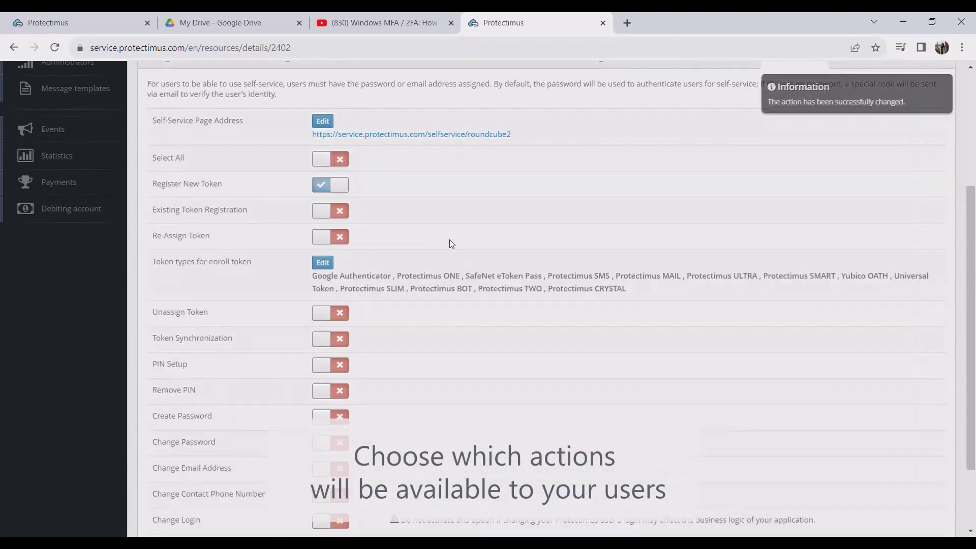
scroll(452, 244, down, 2)
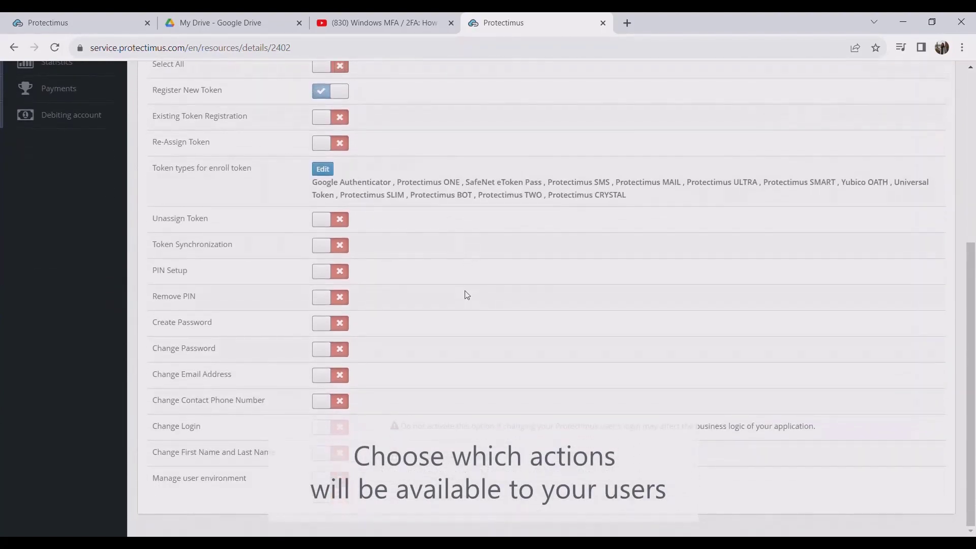
Enable Re-Assign Token and remove every enrollable token type except Protectimus SMART and Protectimus BOT
click(322, 143)
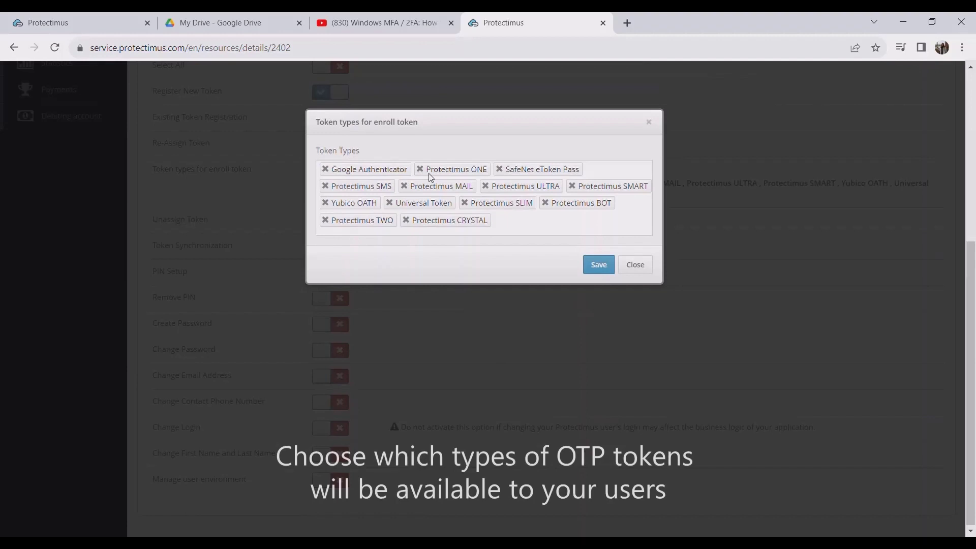
click(419, 169)
click(420, 170)
click(420, 170)
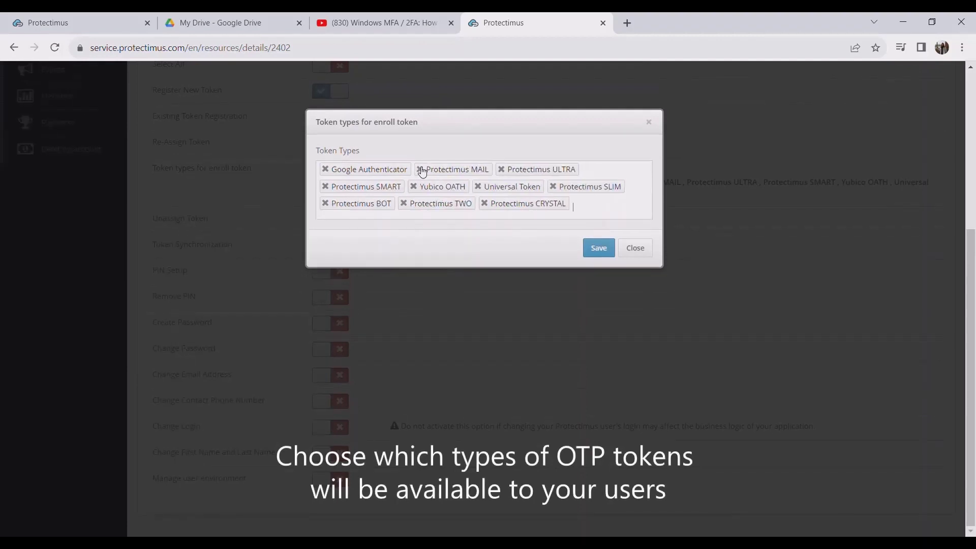
click(420, 170)
click(421, 170)
click(509, 170)
click(509, 170)
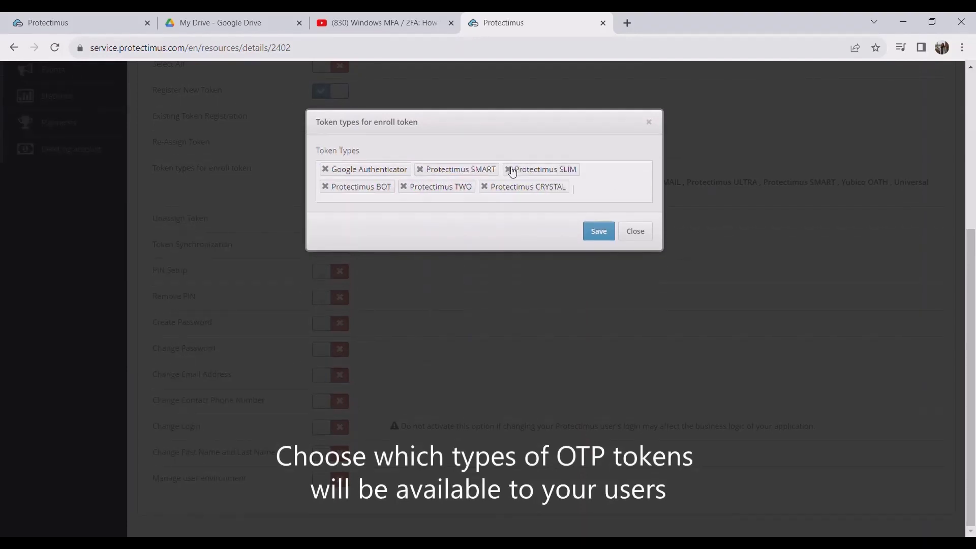
click(511, 171)
click(325, 186)
click(325, 186)
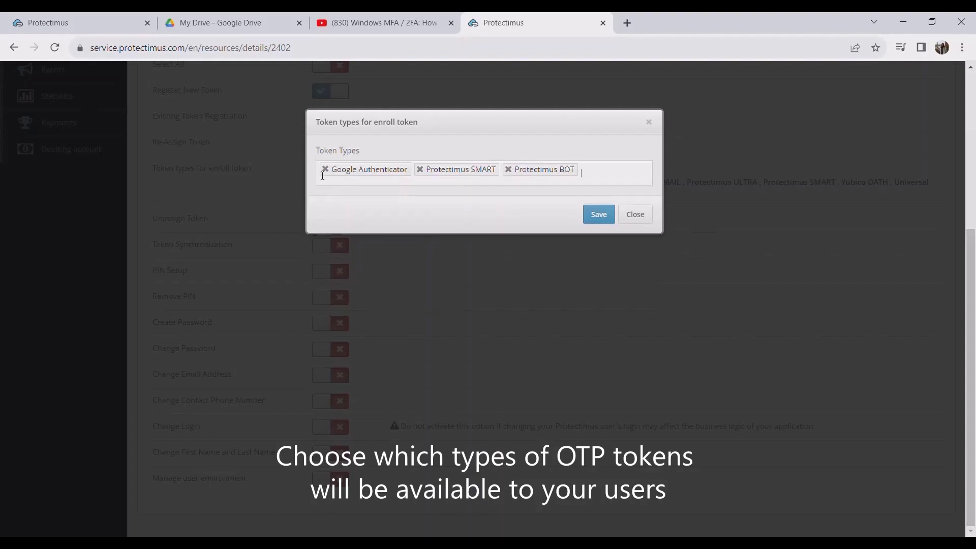
click(325, 169)
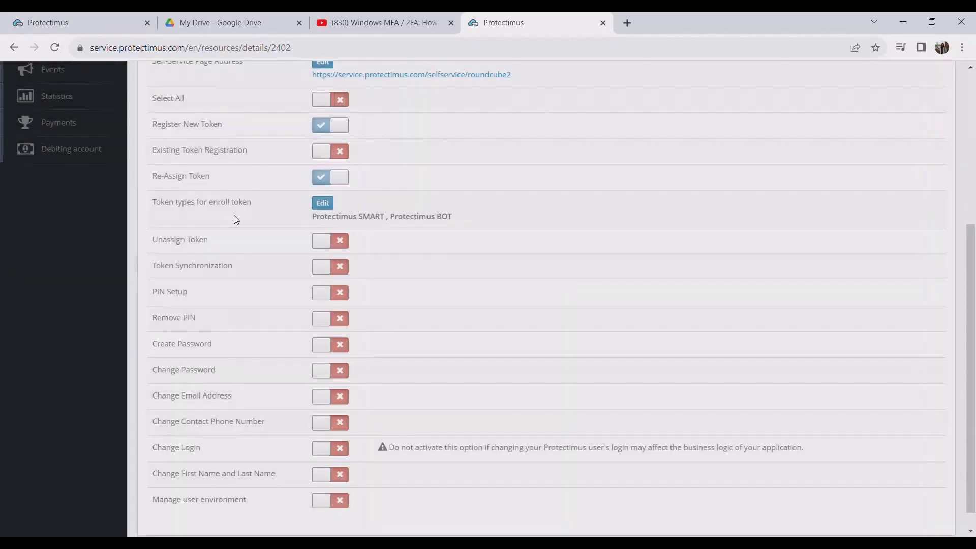
scroll(235, 230, down, 1)
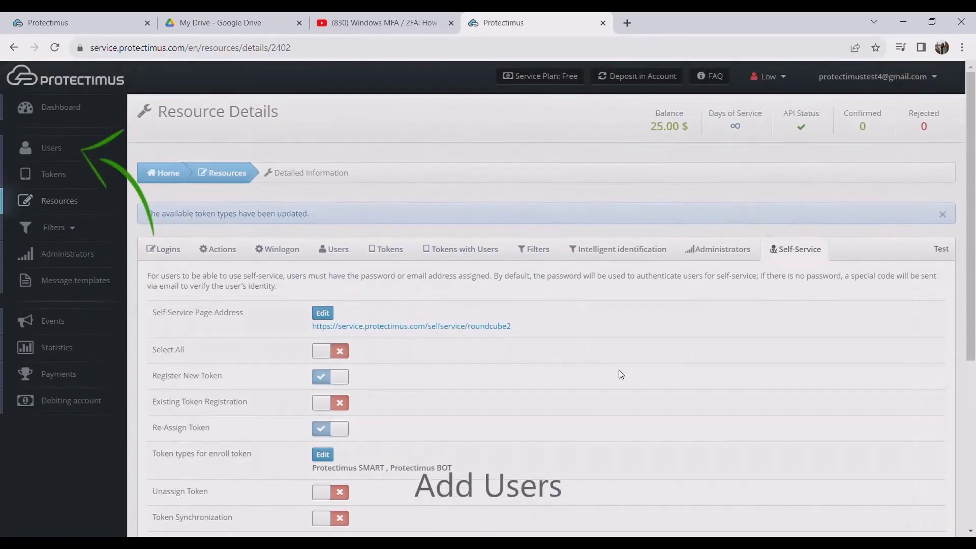
Start a new user with login 'roundcube' and paste the password into both password fields
click(48, 147)
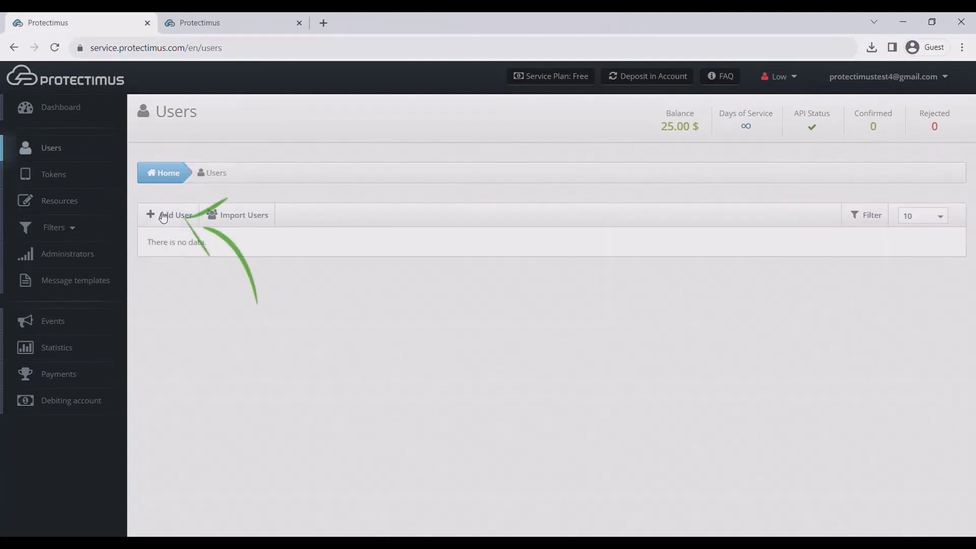
click(165, 215)
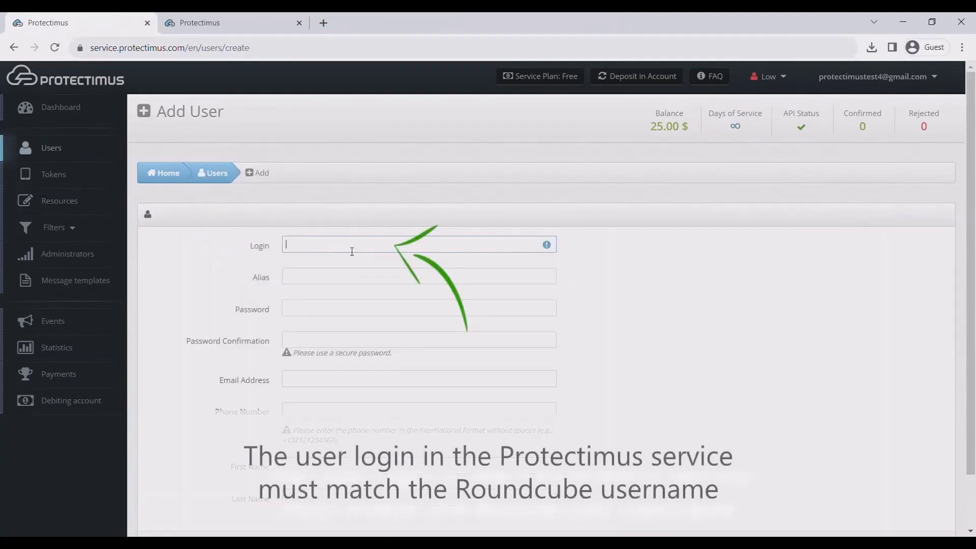
text(roundcube)
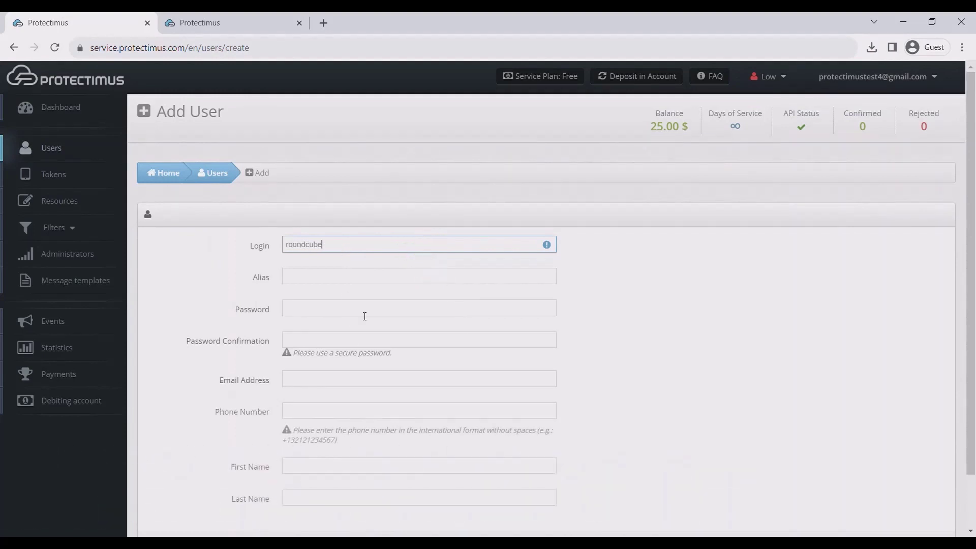
click(363, 308)
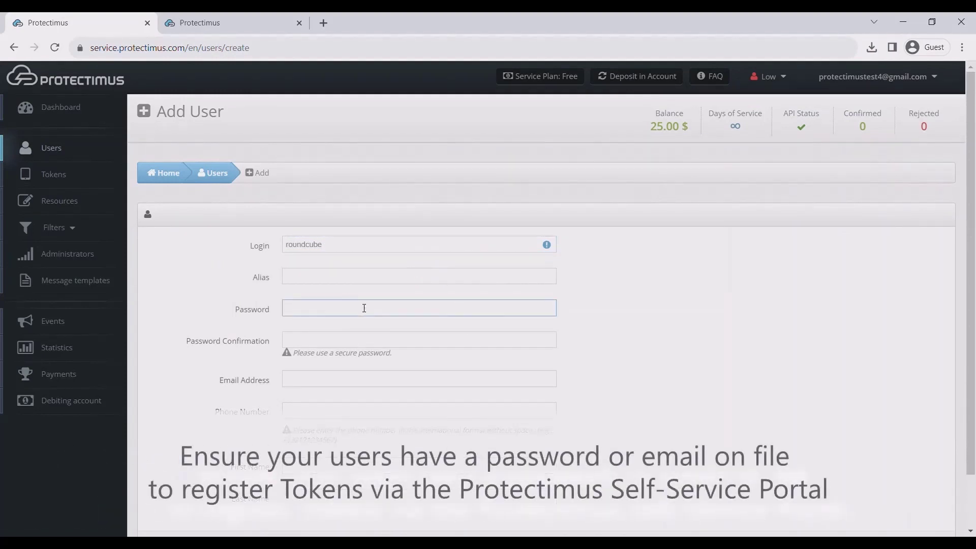
key(ctrl+v)
key(Tab)
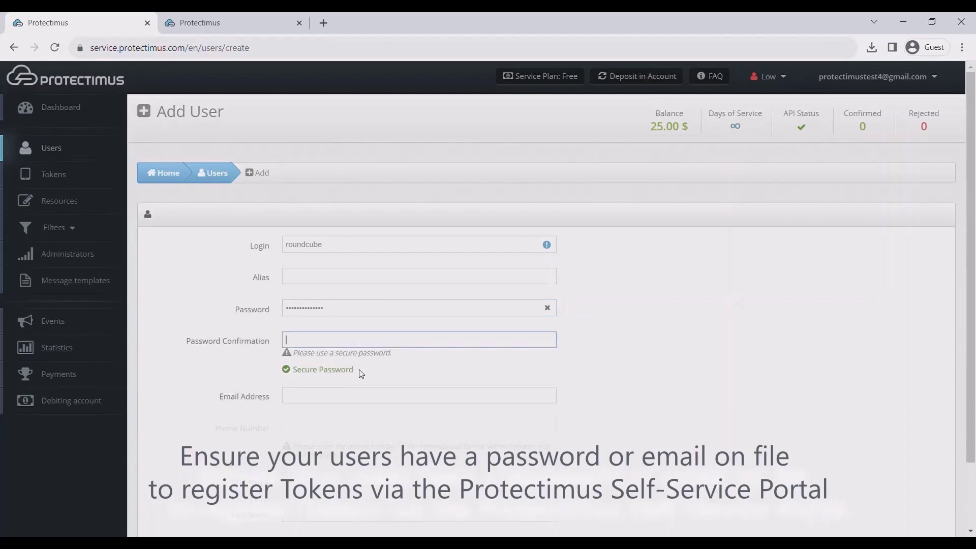
key(ctrl+v)
Fill in the new user's e-mail address
click(349, 397)
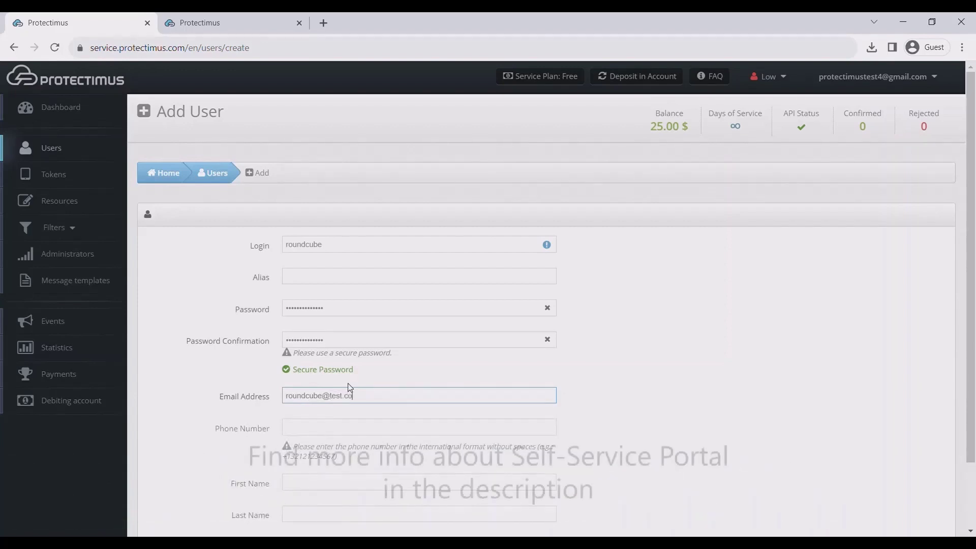
text(o)
scroll(628, 363, down, 2)
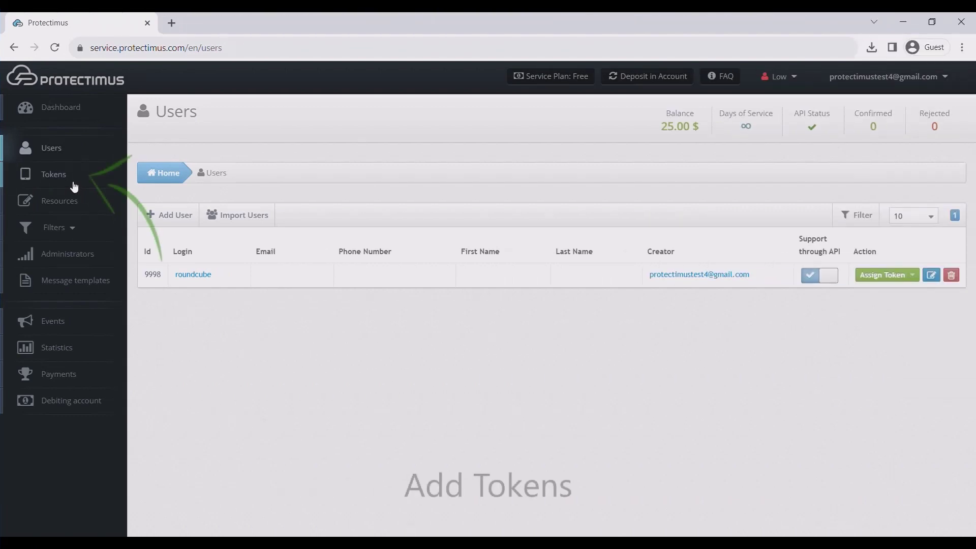
Start adding a new token of the Protectimus SMART software type
click(72, 175)
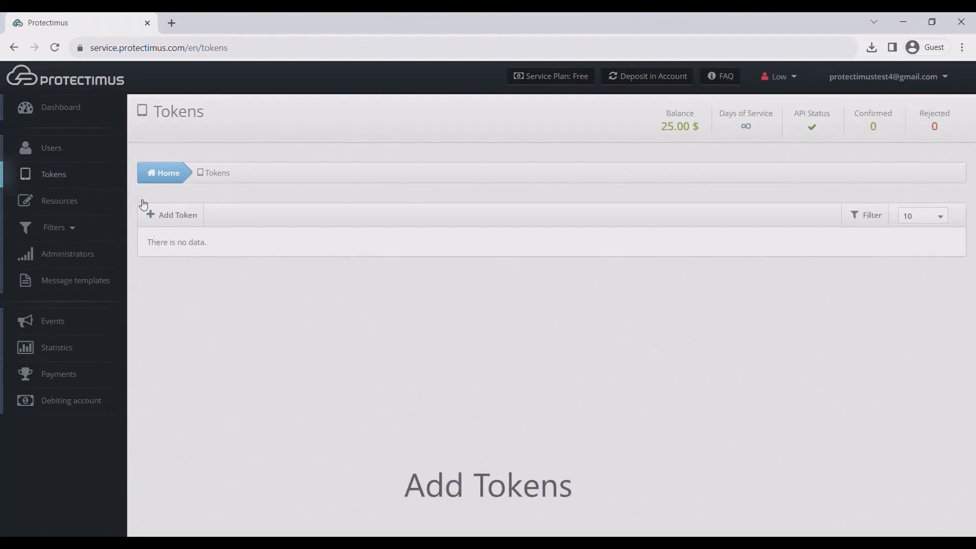
click(185, 215)
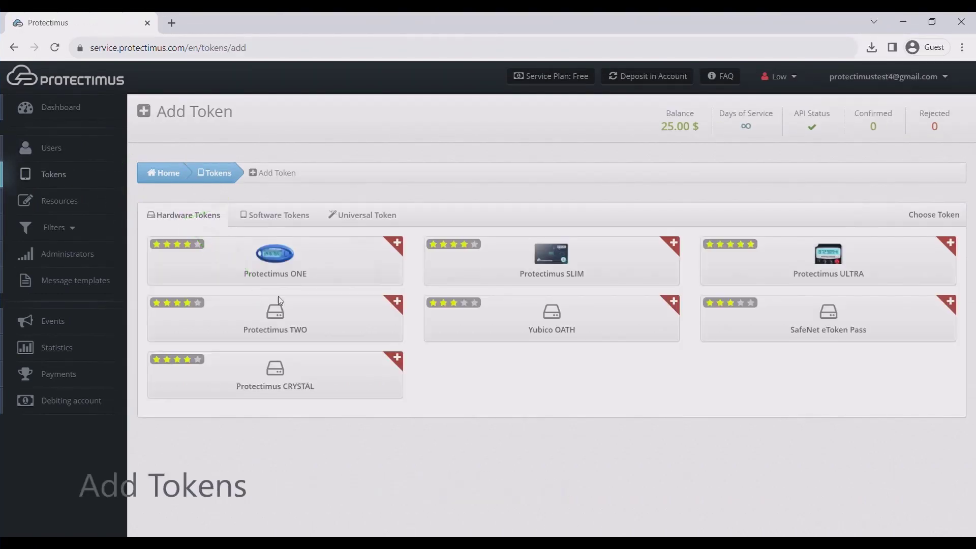
click(300, 223)
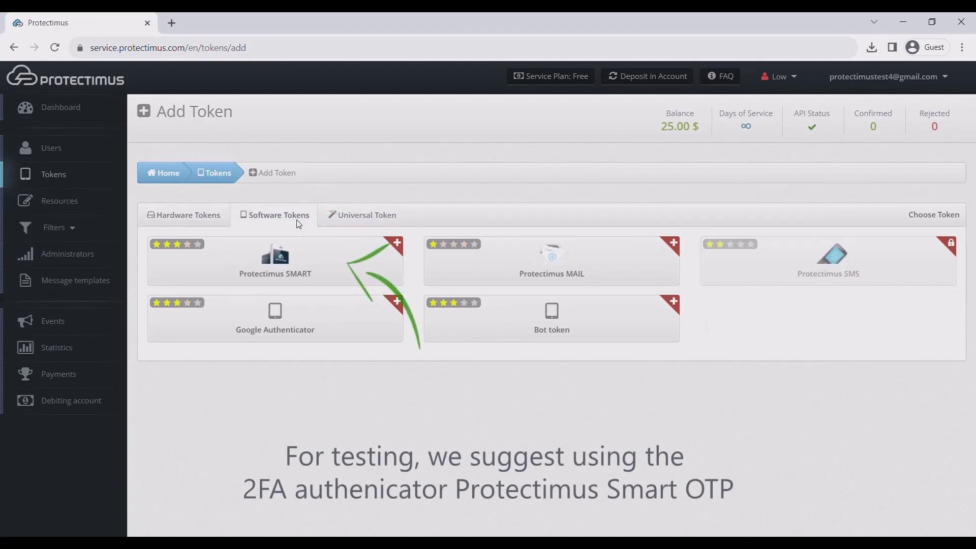
click(288, 274)
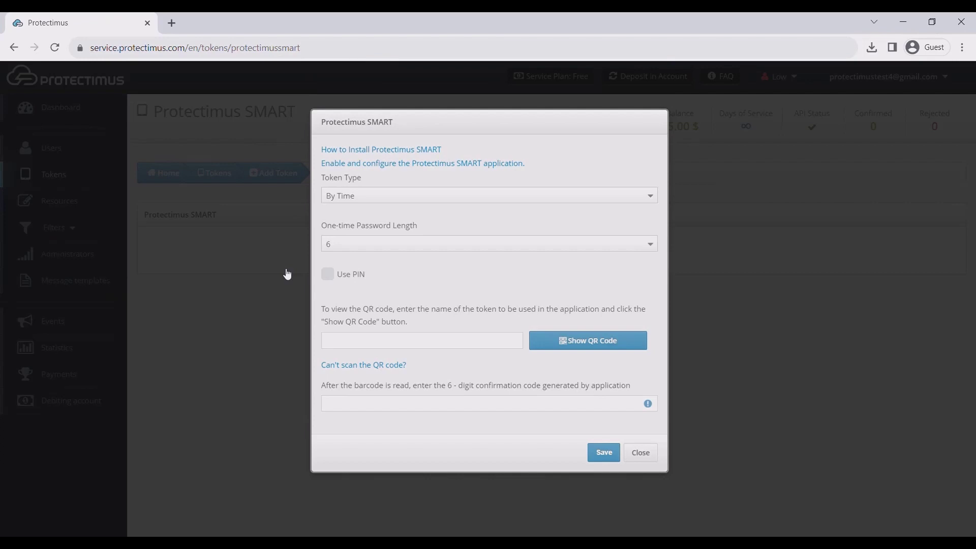
Name the token 'Roundcube', show its QR code and confirm with the phone app's code
click(448, 346)
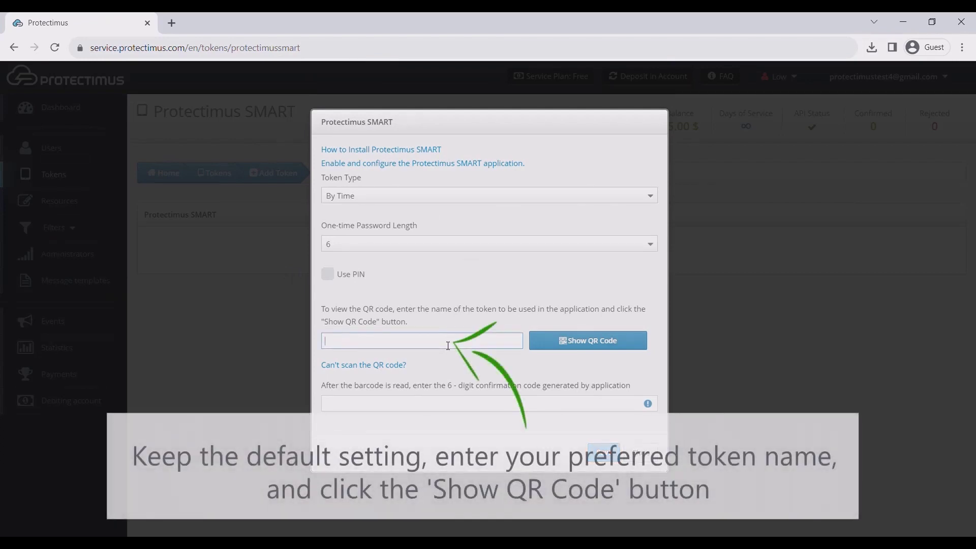
text(Roundcube)
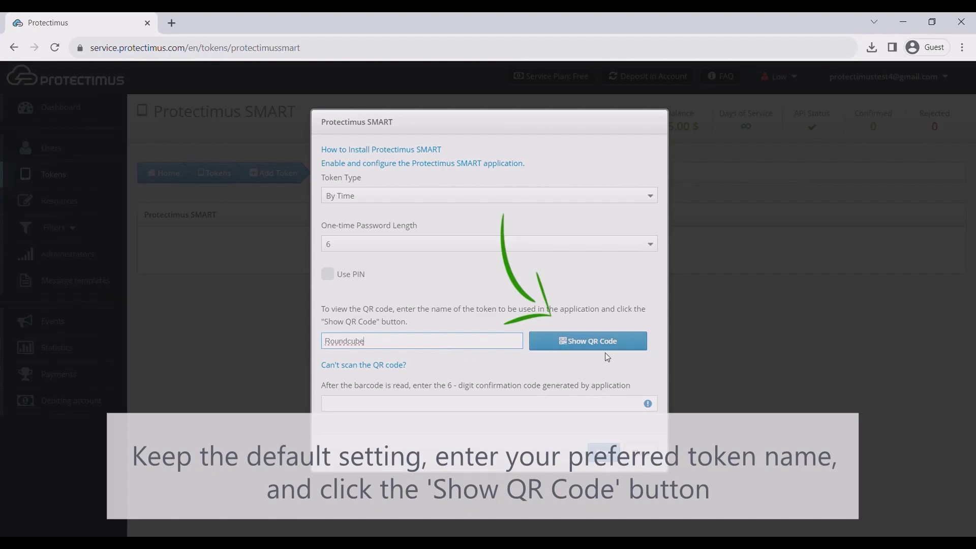
click(609, 347)
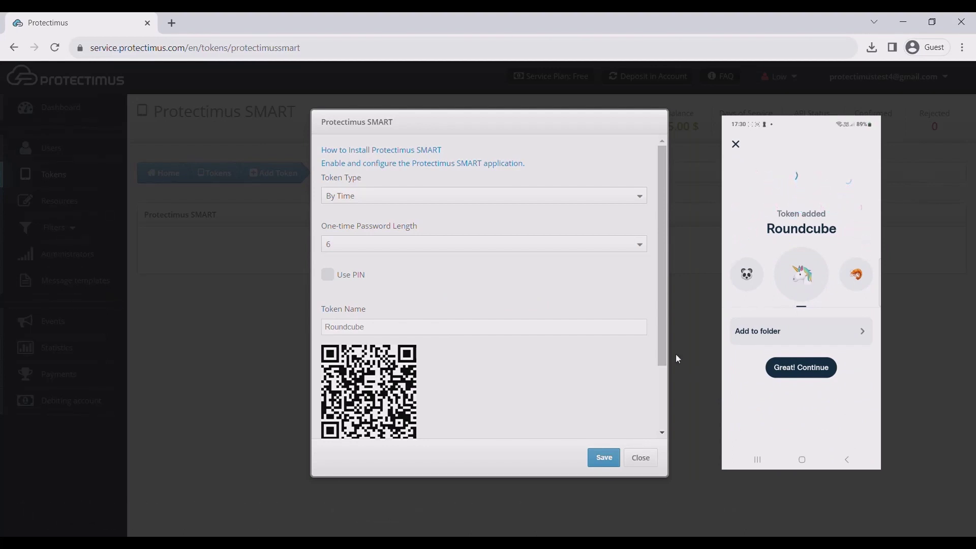
drag(662, 341, 664, 386)
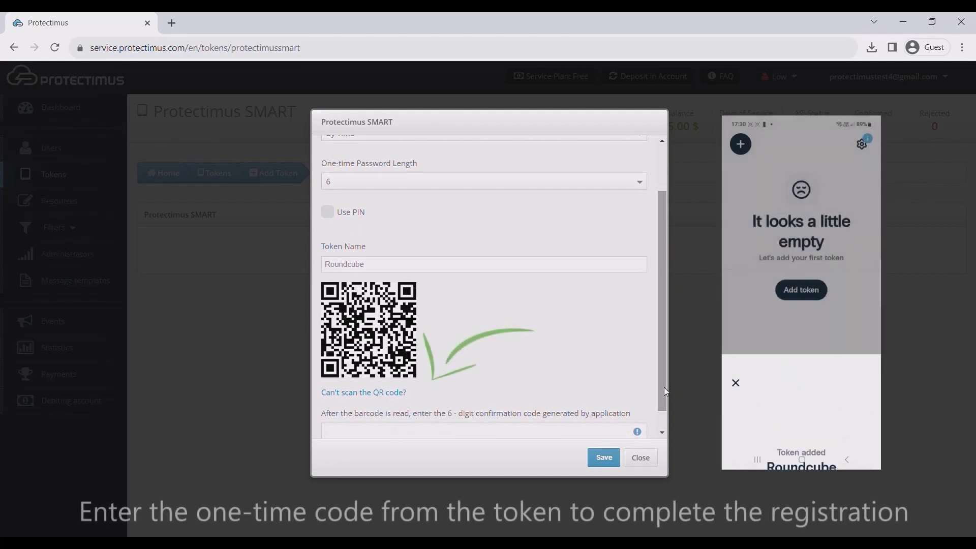
click(607, 414)
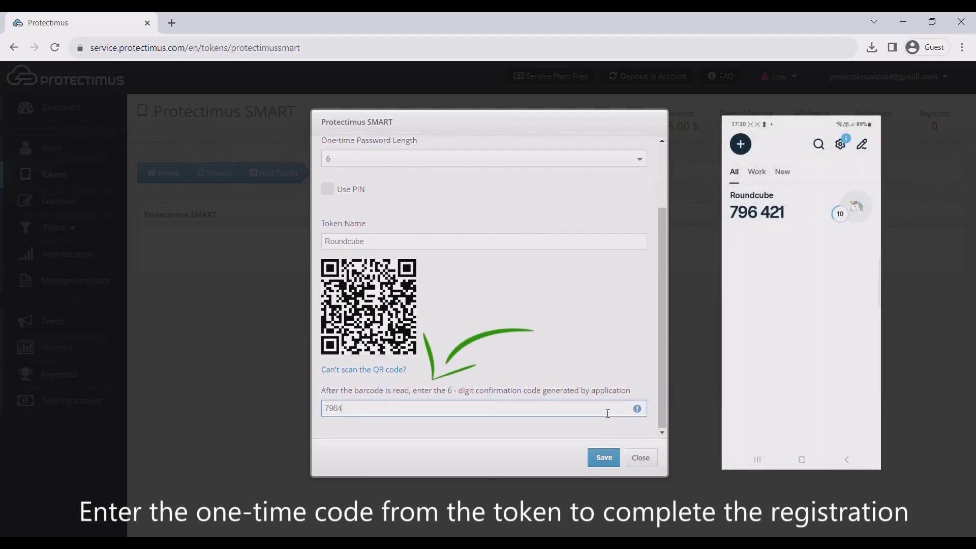
key(Return)
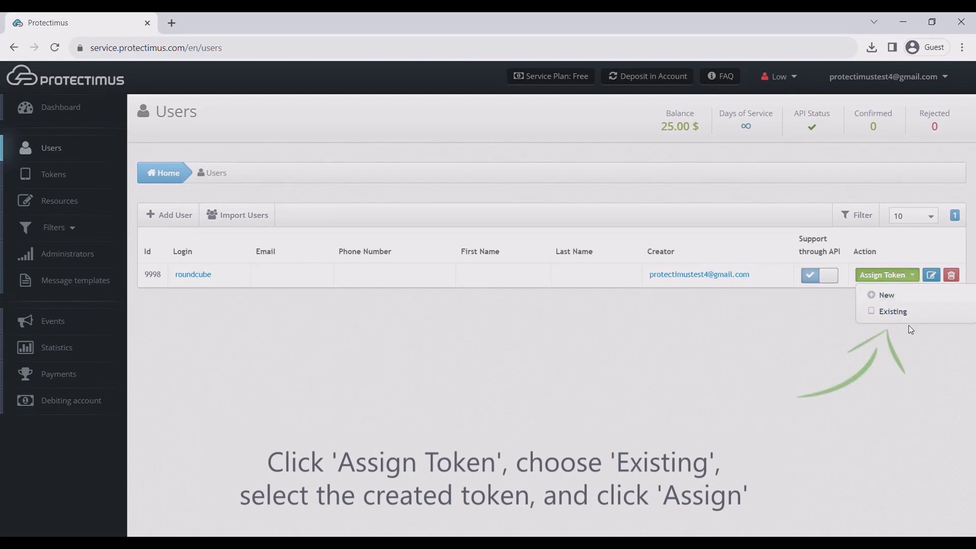
Assign the existing Roundcube token to user roundcube
click(910, 312)
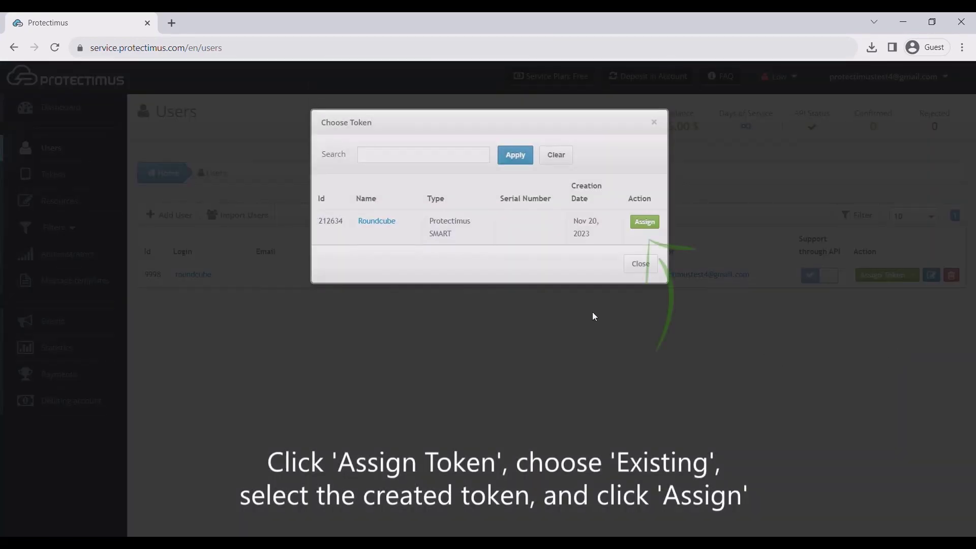
click(645, 223)
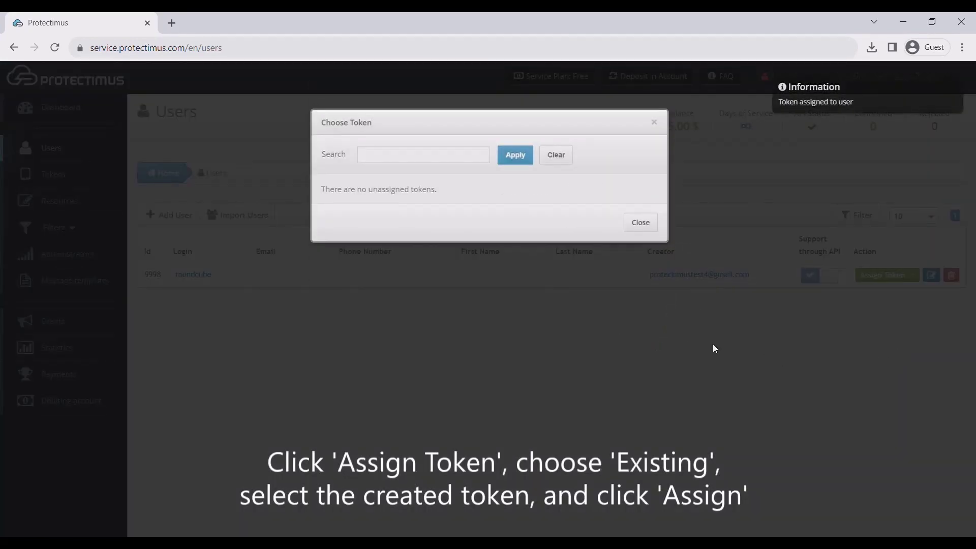
click(650, 228)
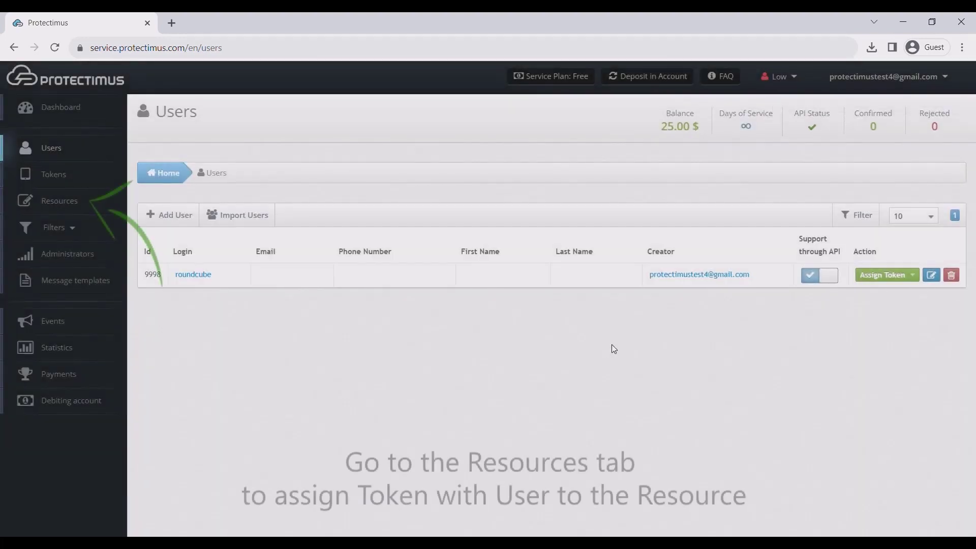
Assign the Roundcube token-with-user to the Test resource
click(72, 204)
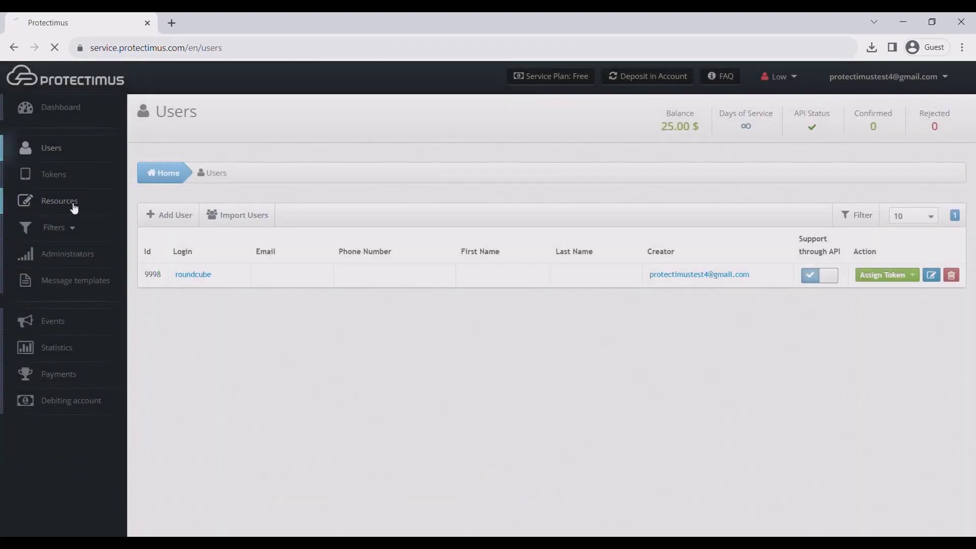
click(886, 268)
click(893, 315)
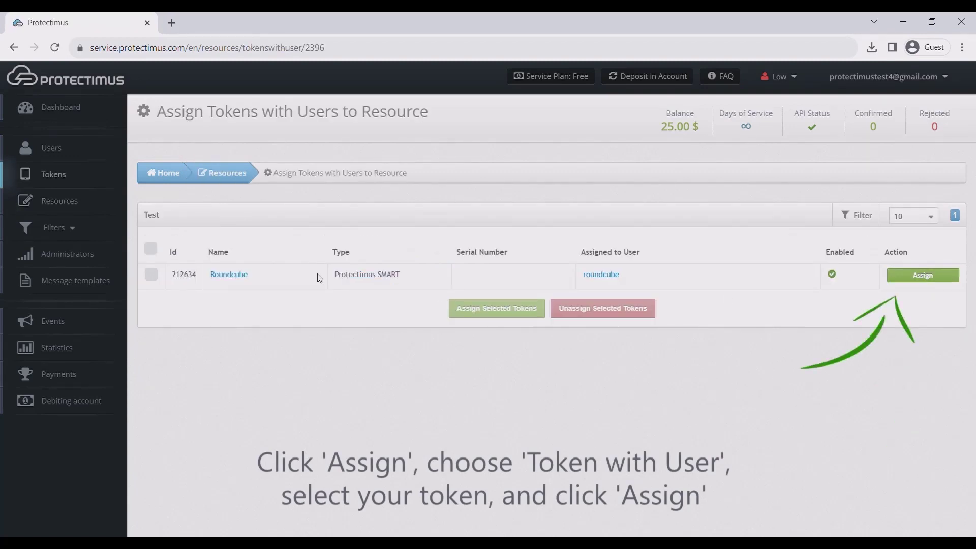
click(914, 278)
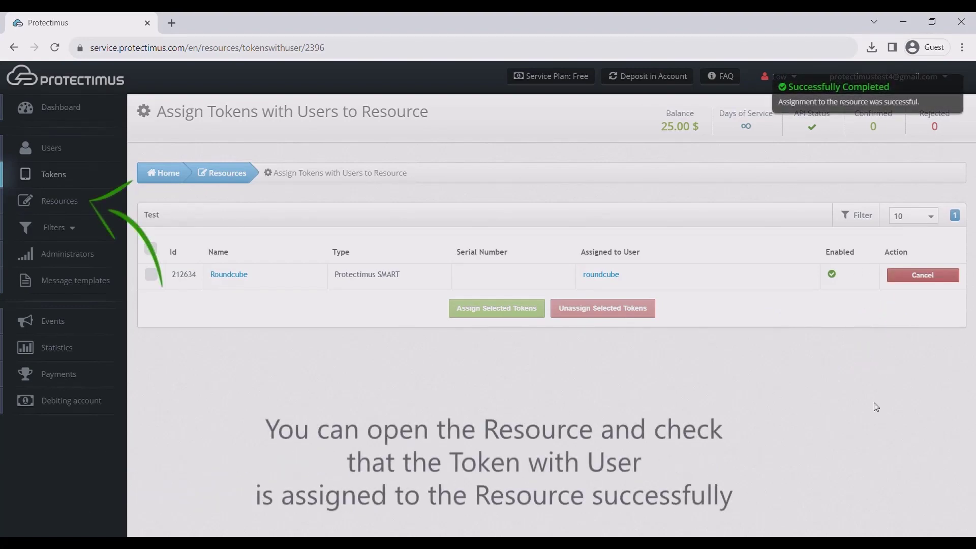
Show the Test resource's Tokens with Users list to confirm the Roundcube assignment
click(76, 205)
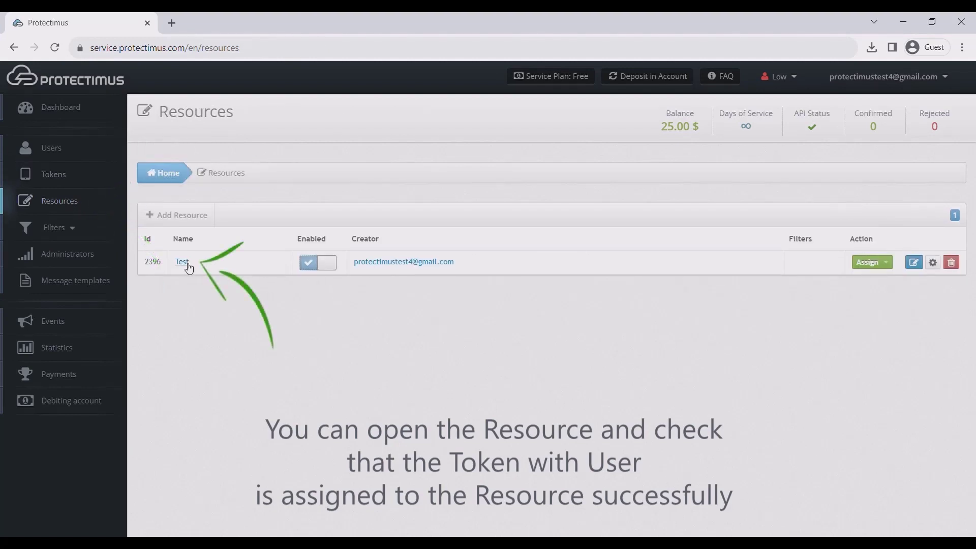
click(182, 262)
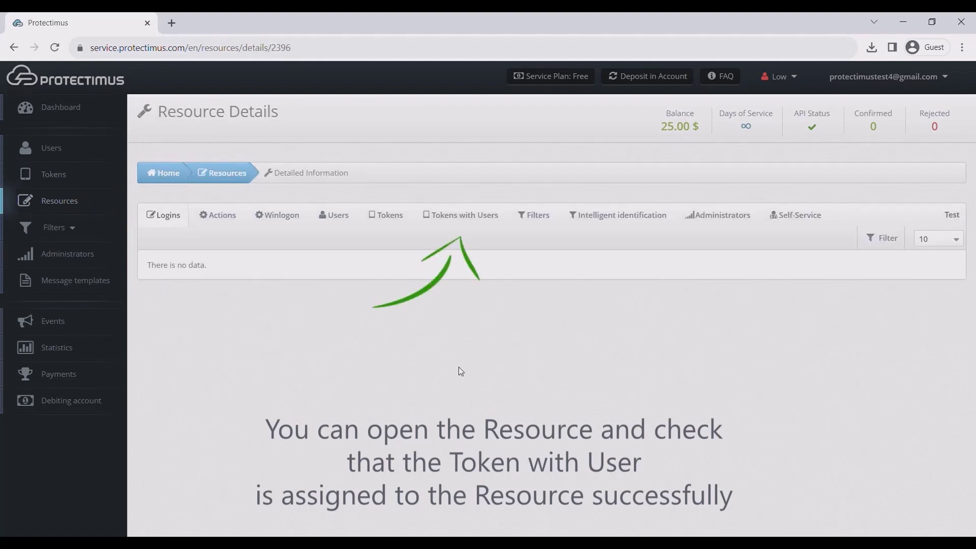
click(471, 216)
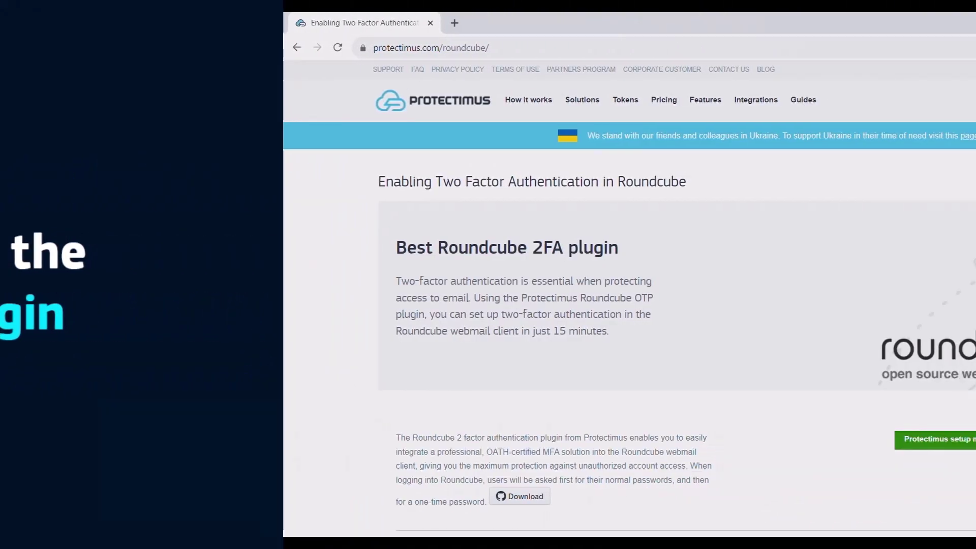
Download the Roundcube plugin from GitHub via the protectimus.com/roundcube page
scroll(559, 237, down, 6)
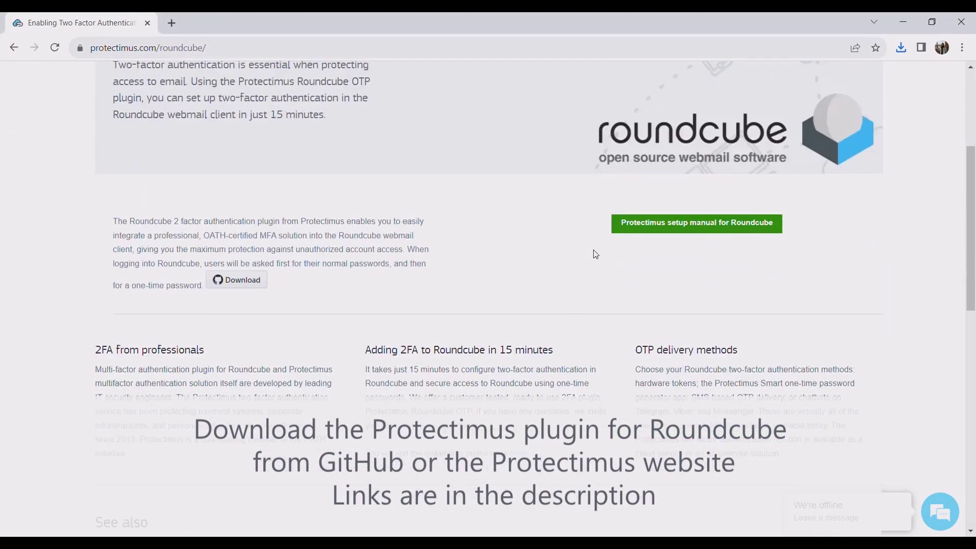
click(235, 178)
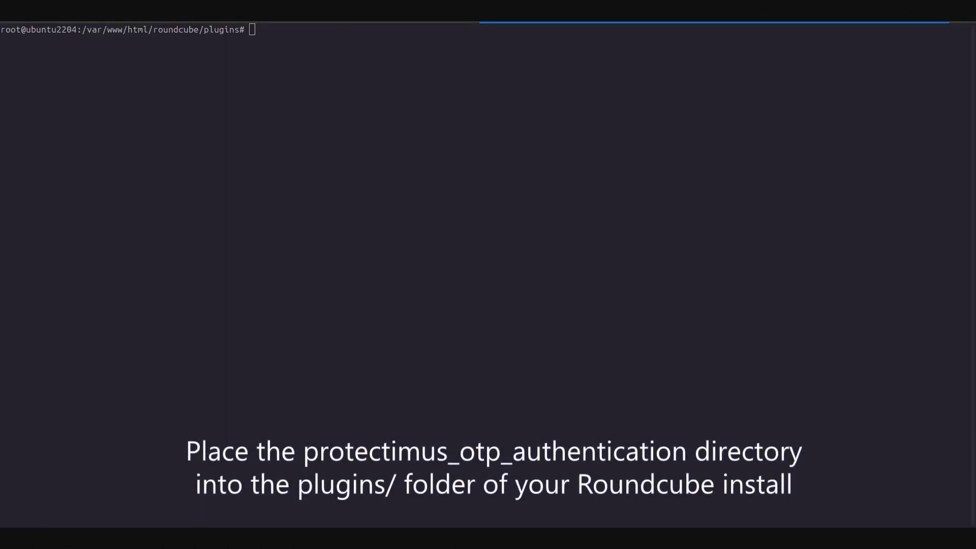
Clone the Protectimus OTP plugin repository with git clone, then return to the Roundcube folder
click(301, 255)
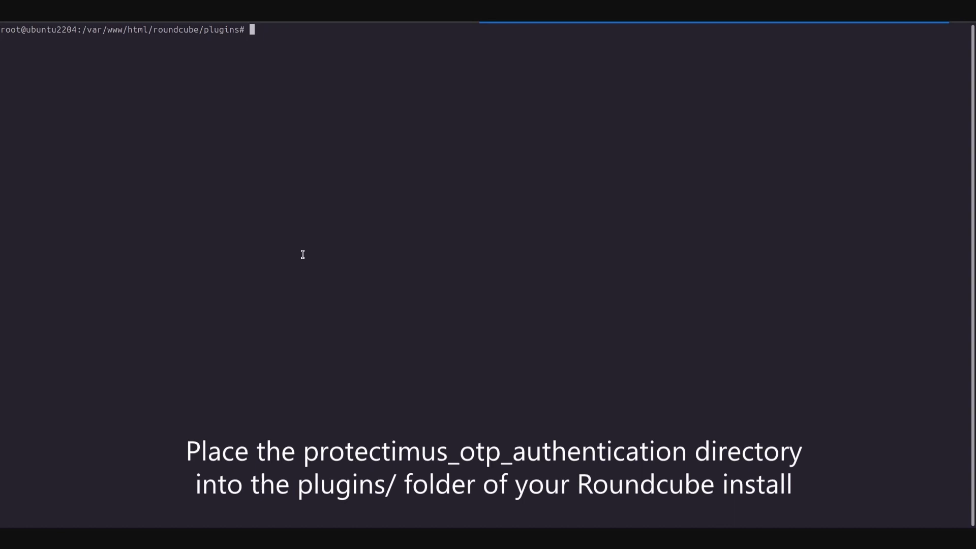
text(git clone)
text(https://github.com/protectimus/protectimus_otp_authentication/)
key(Return)
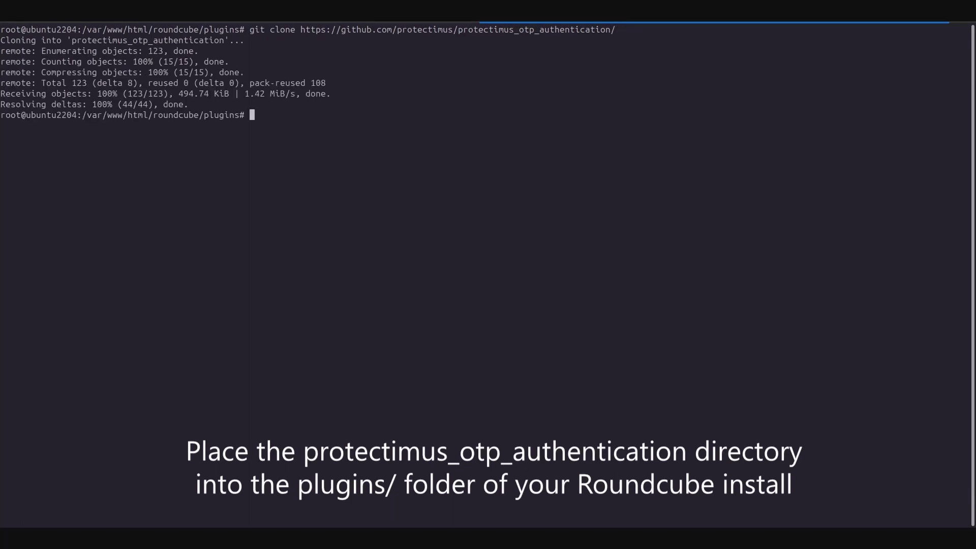
text(cd ..)
key(Return)
Add 'protectimus_otp_authentication' to $config['plugins'] in config/config.inc.php and save the file
text(nano config/co)
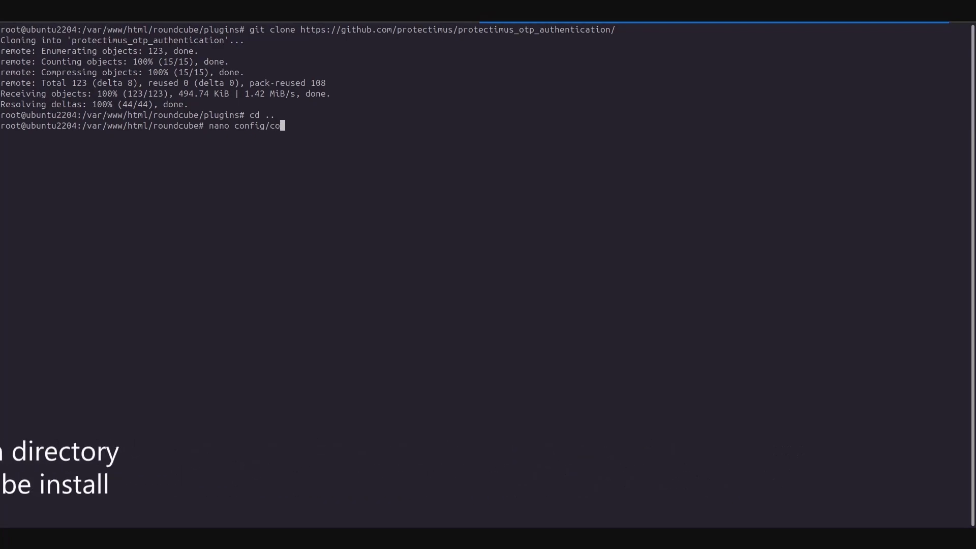
key(Tab)
key(Return)
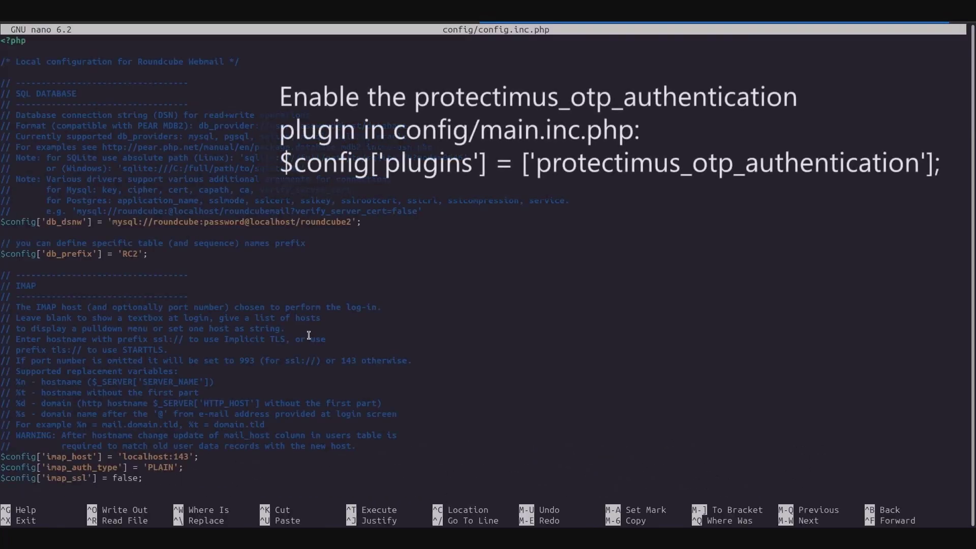
scroll(294, 337, down, 10)
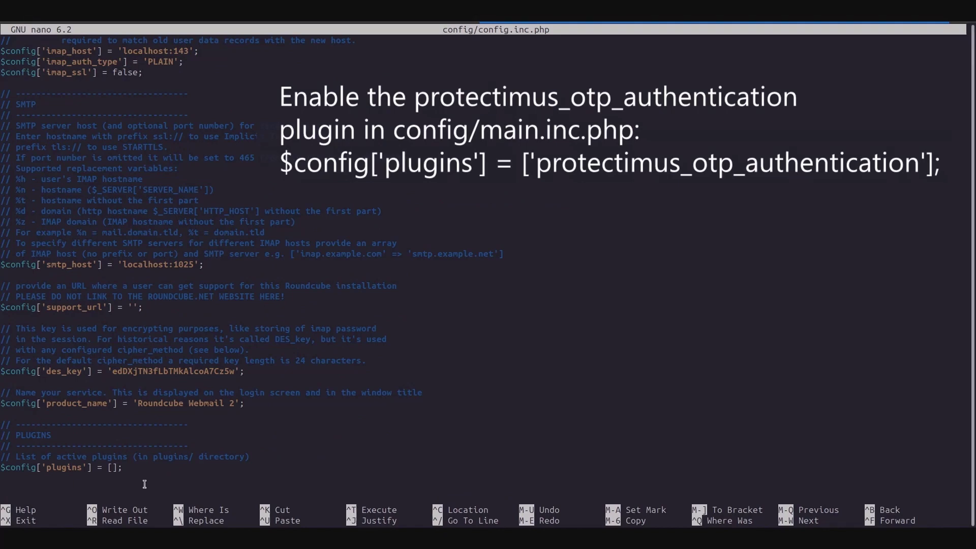
key(Up)
key(Up)
key(Left)
text('')
key(Left)
text(protectimus_otp_authentication)
key(ctrl+o)
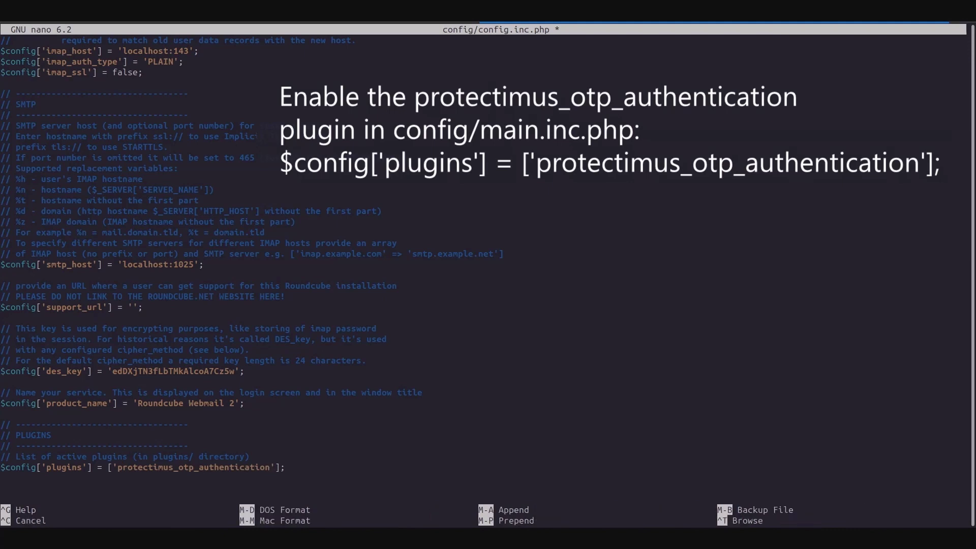
key(Return)
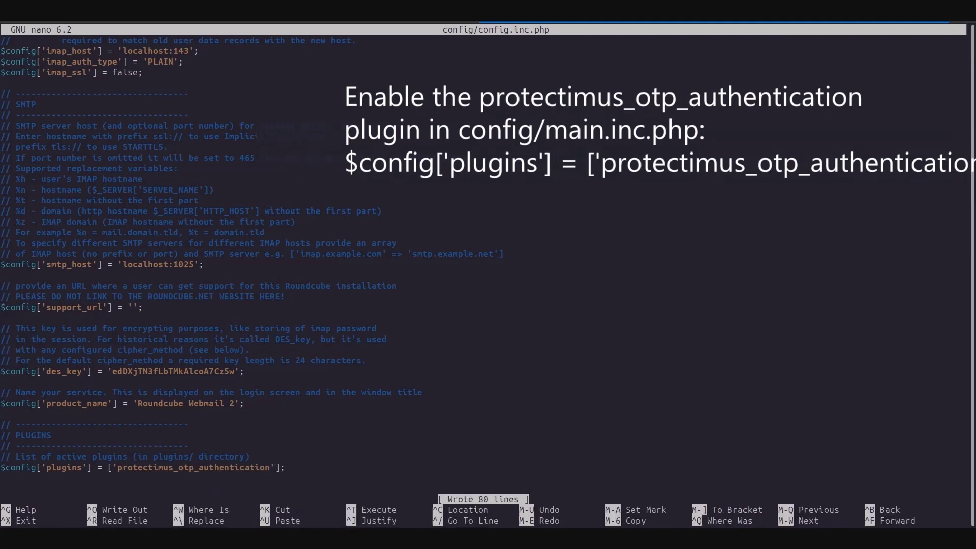
key(ctrl+x)
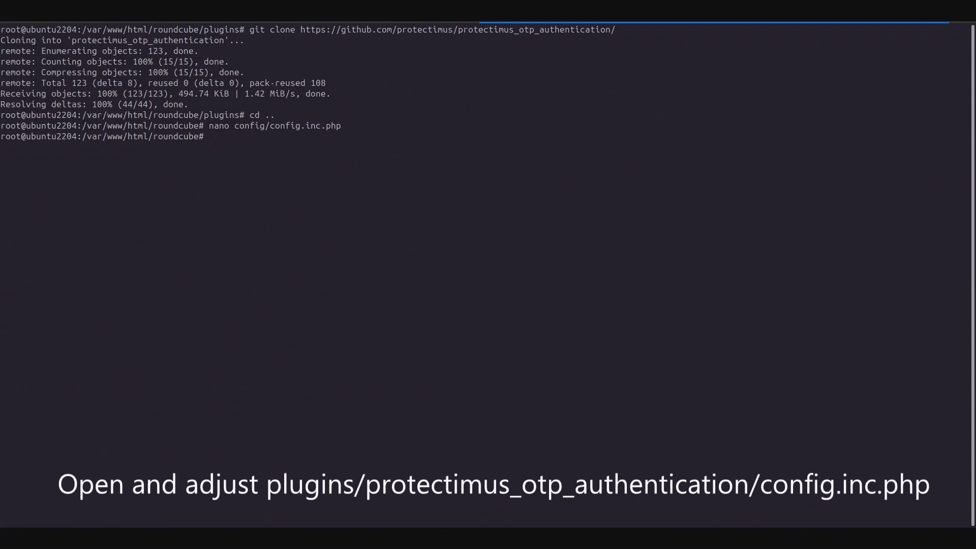
Change into plugins/protectimus_otp_authentication and open its config.inc.php in nano
text(cd plugins/pro)
key(Tab)
key(Return)
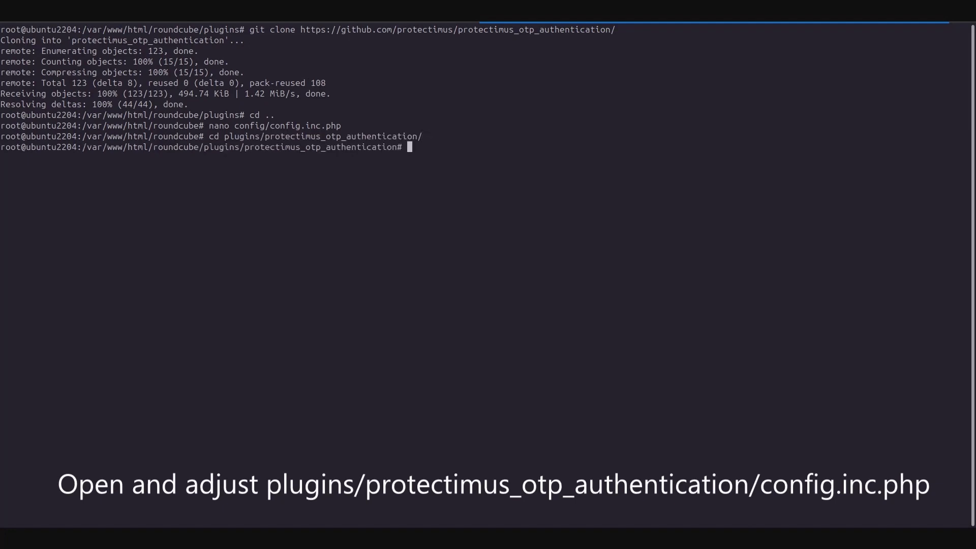
text(nano co)
key(Tab)
key(Return)
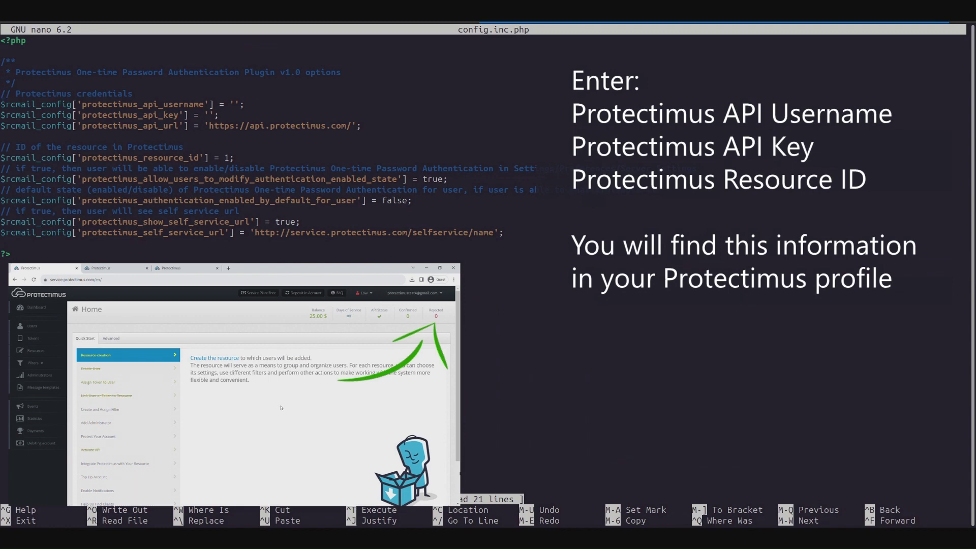
Fill in the Protectimus API username and API key, set resource_id to 1234, and save
key(Up)
key(End)
key(Left)
key(Left)
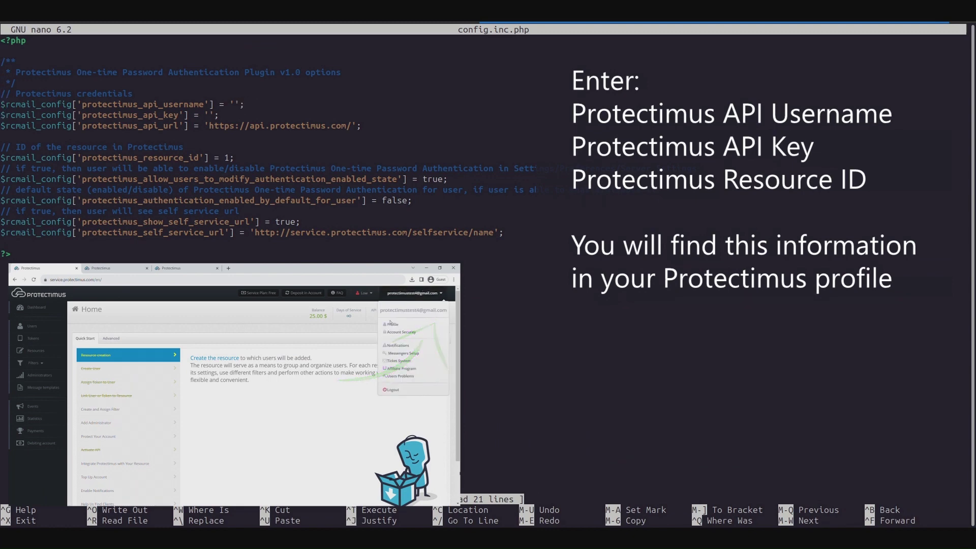
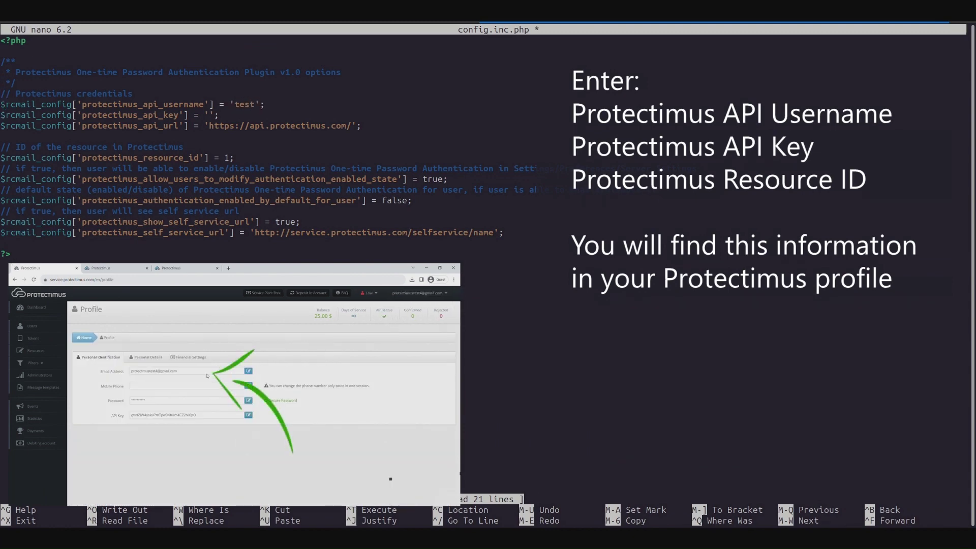
key(Down)
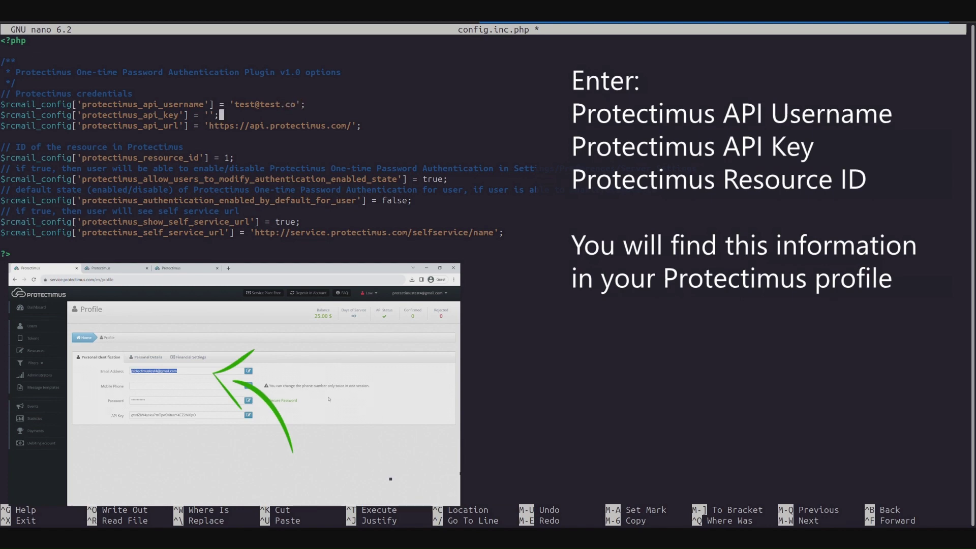
key(Left)
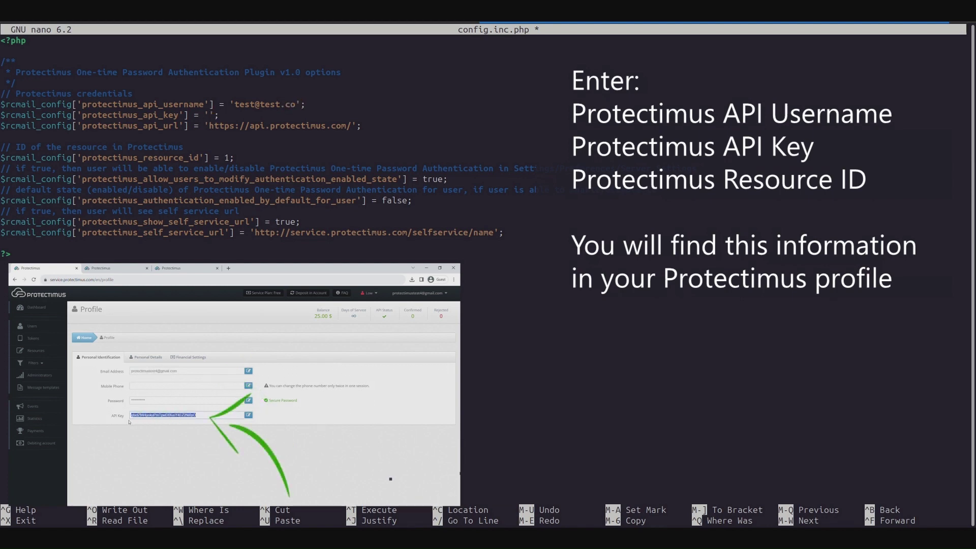
key(Down)
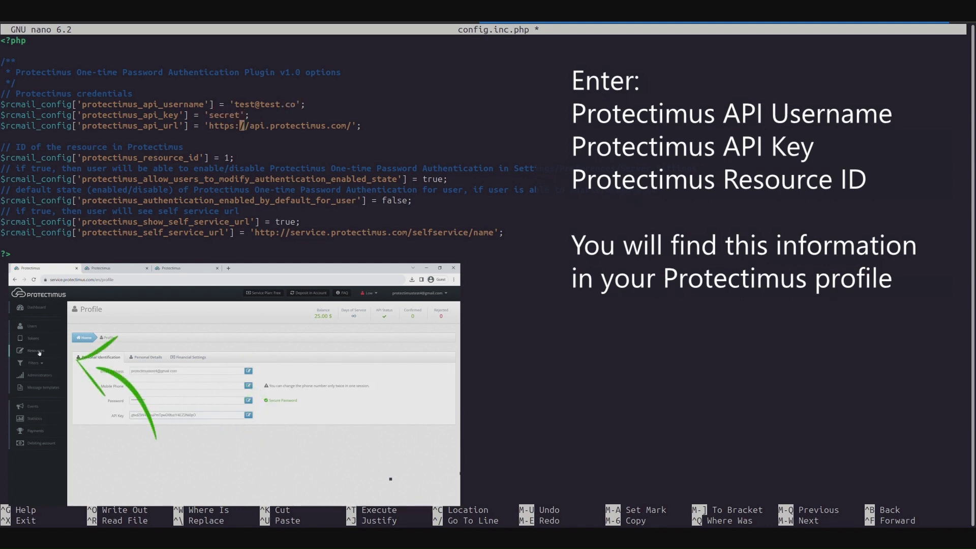
key(Down)
key(Down)
key(Down)
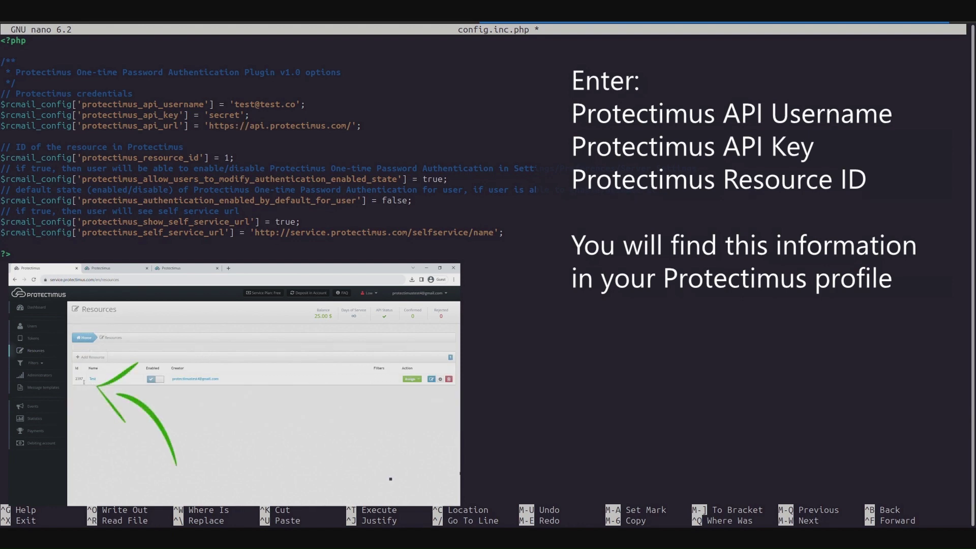
key(Left)
key(ctrl+o)
key(Return)
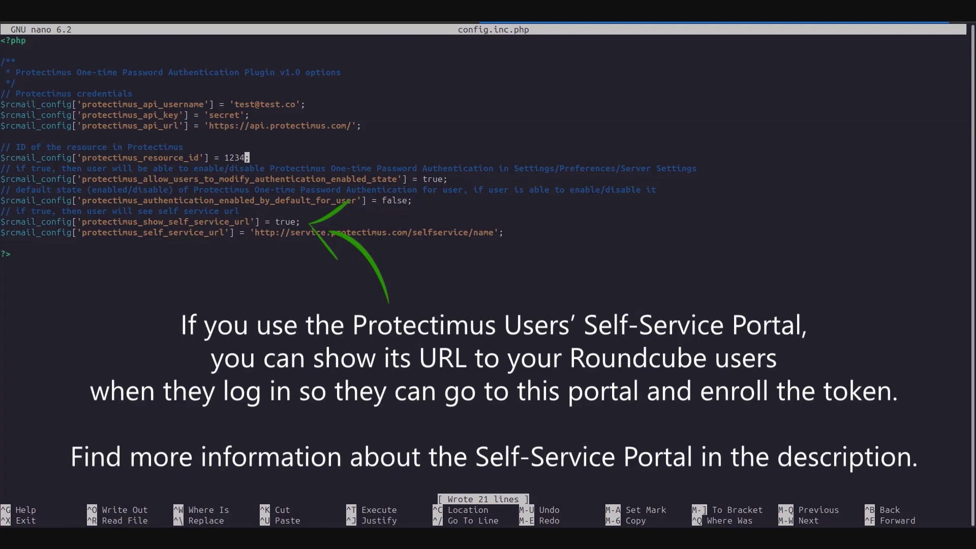
Leave nano and copy the plugin's skins/default folder to skins/elastic with cp -a
key(ctrl+x)
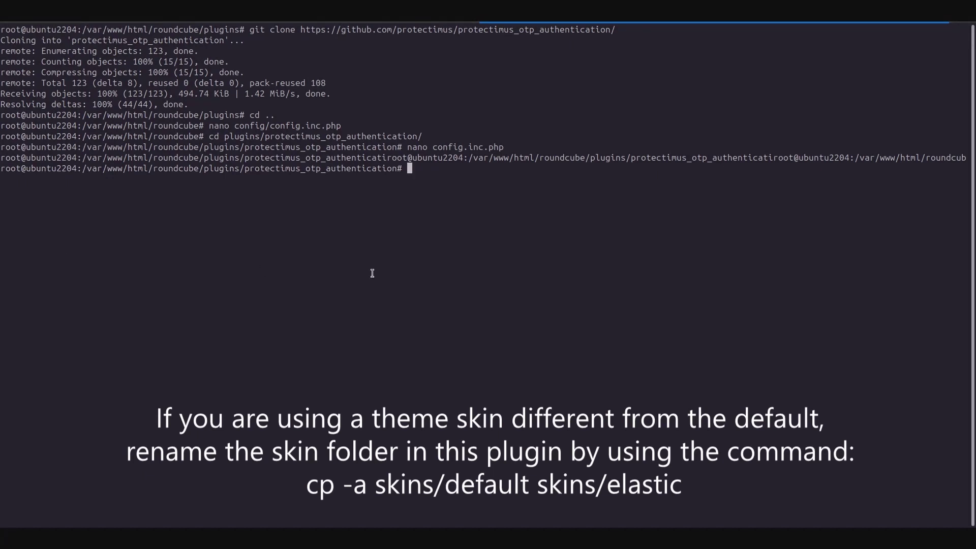
text(cd)
key(BackSpace)
key(BackSpace)
text(p -a skins/default/ skins/elastic)
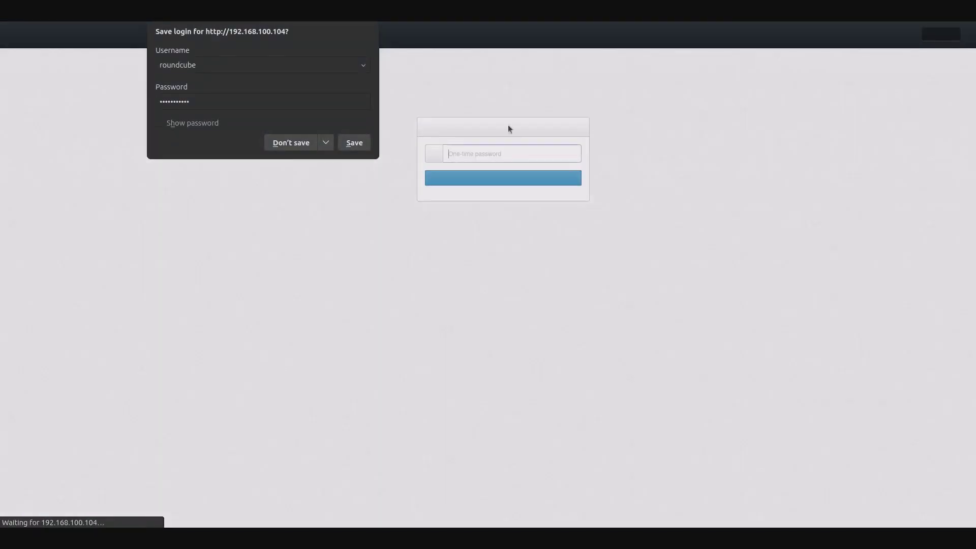
Decline saving the login, then enter the one-time password to reach the empty Inbox
click(284, 144)
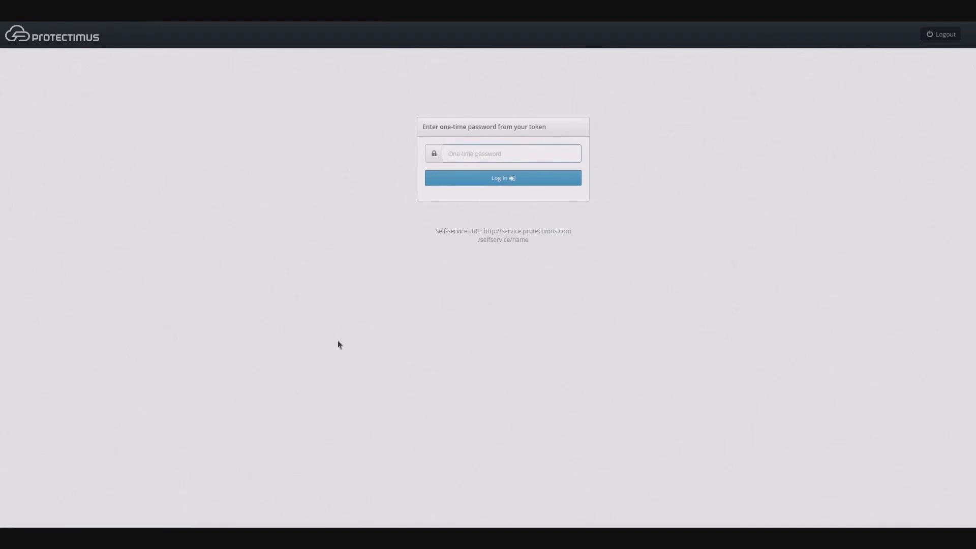
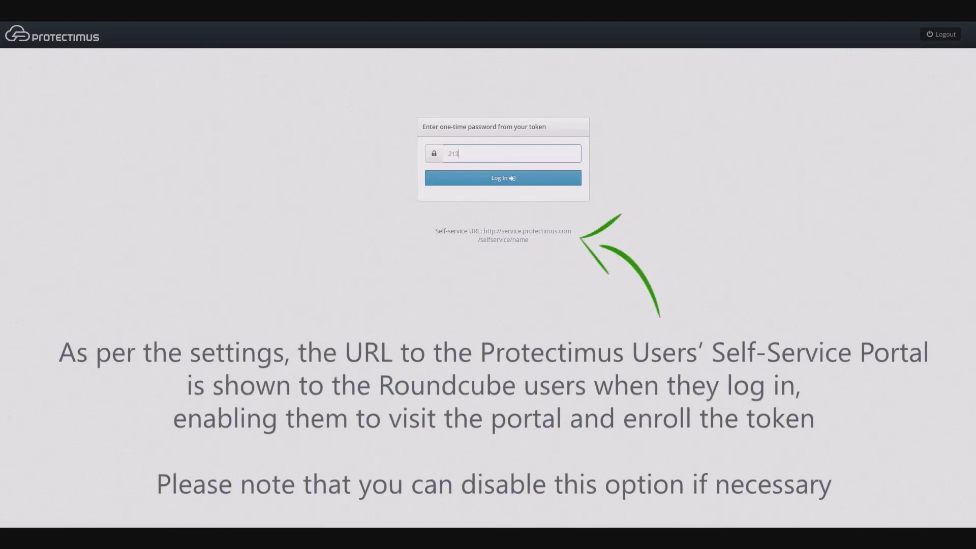
click(517, 180)
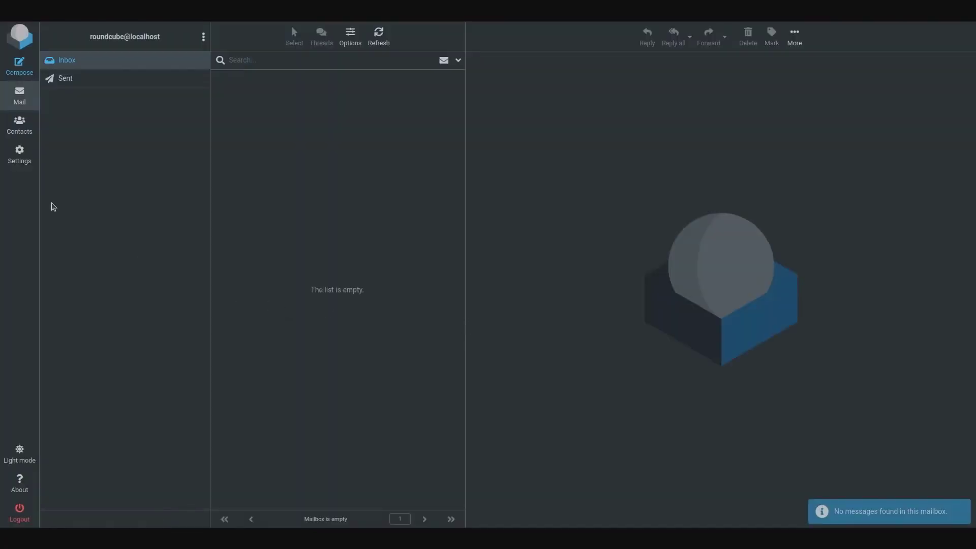
Turn off Use two-factor authentication in Server Settings, save, and log out
click(28, 163)
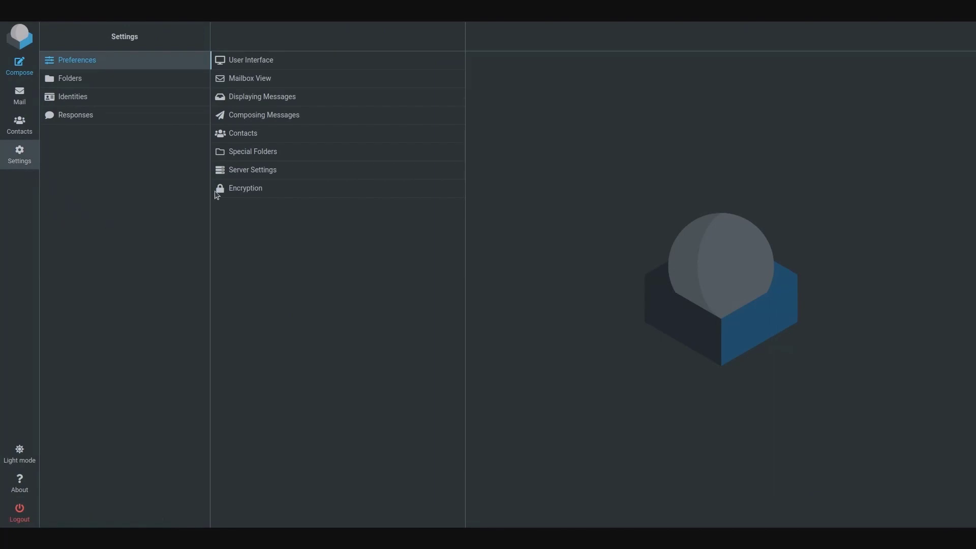
click(242, 172)
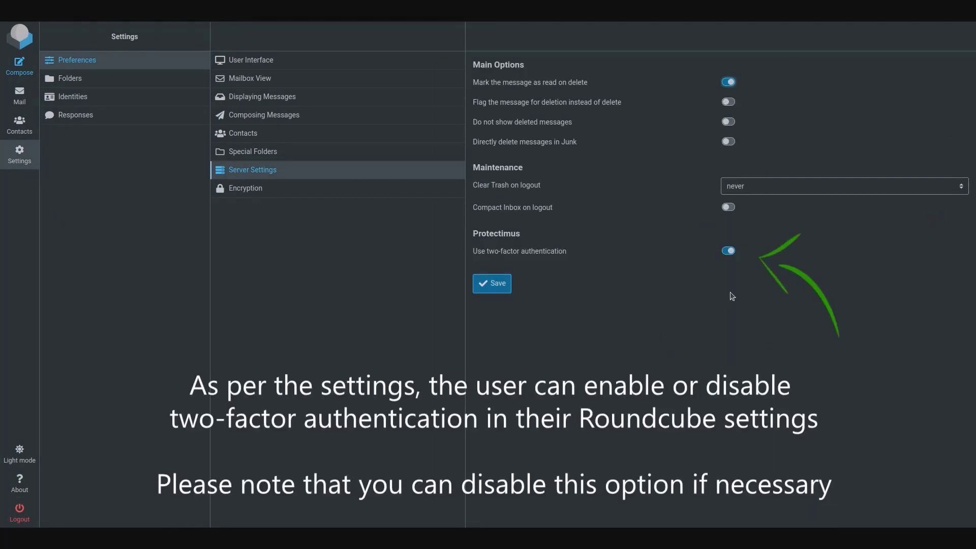
click(728, 251)
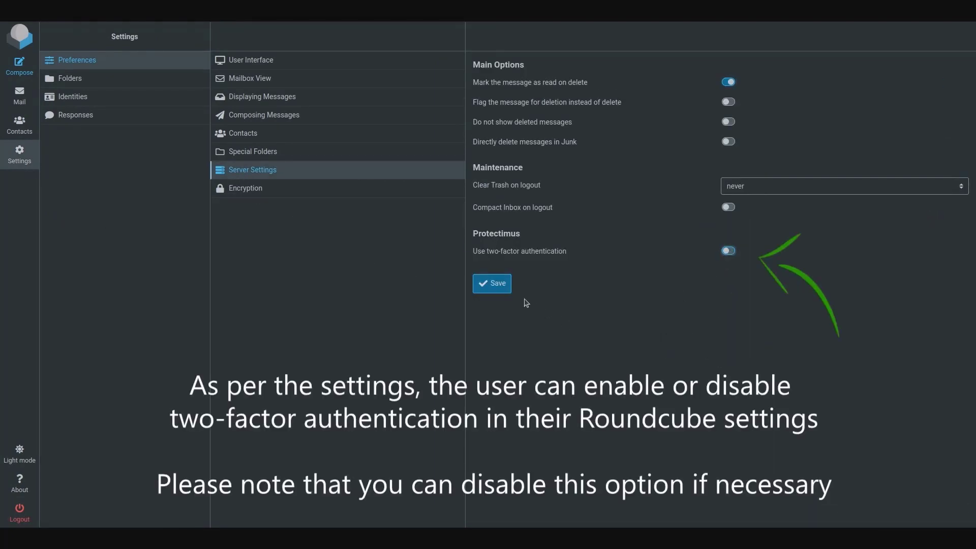
click(495, 284)
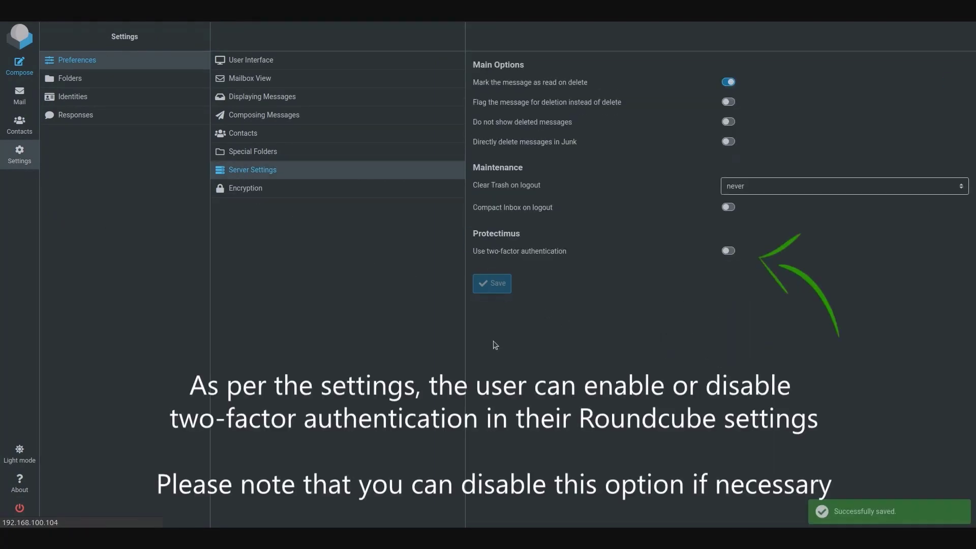
click(29, 512)
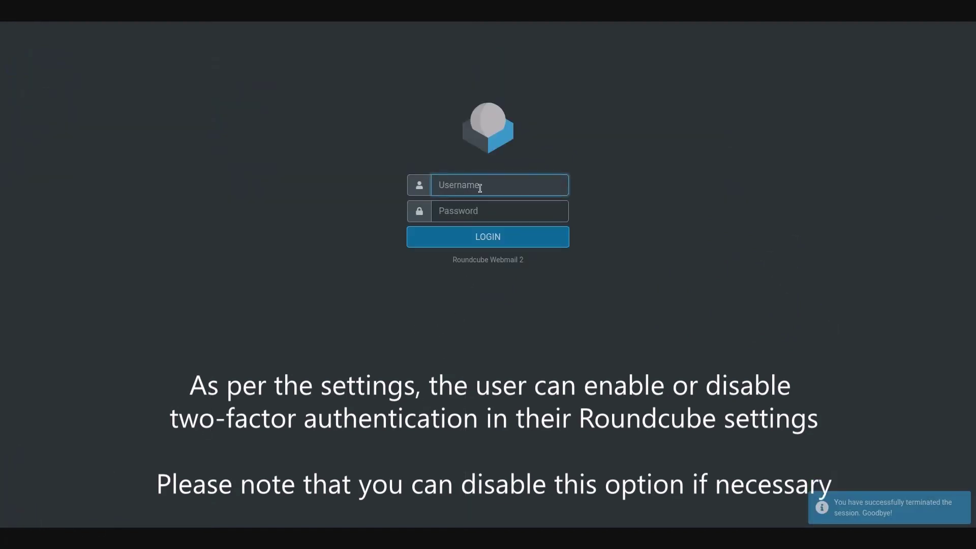
Log in with the account's username and password, no OTP needed, then open Server Settings
text(roundcube)
key(Tab)
text(******)
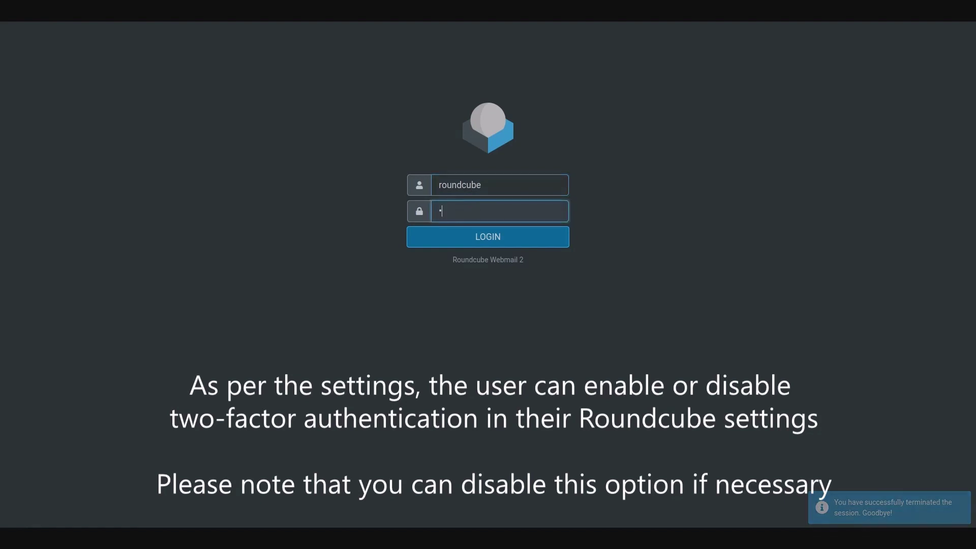
text(***)
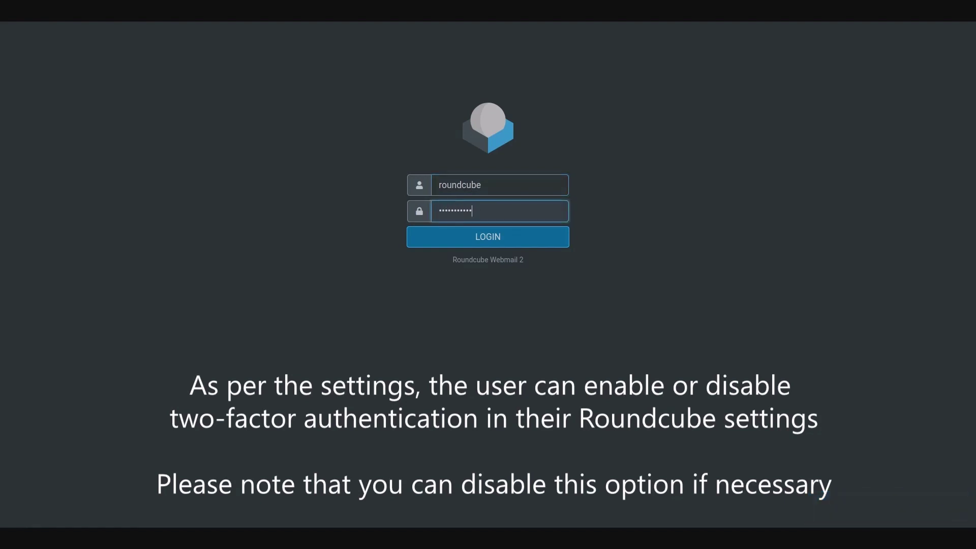
key(Return)
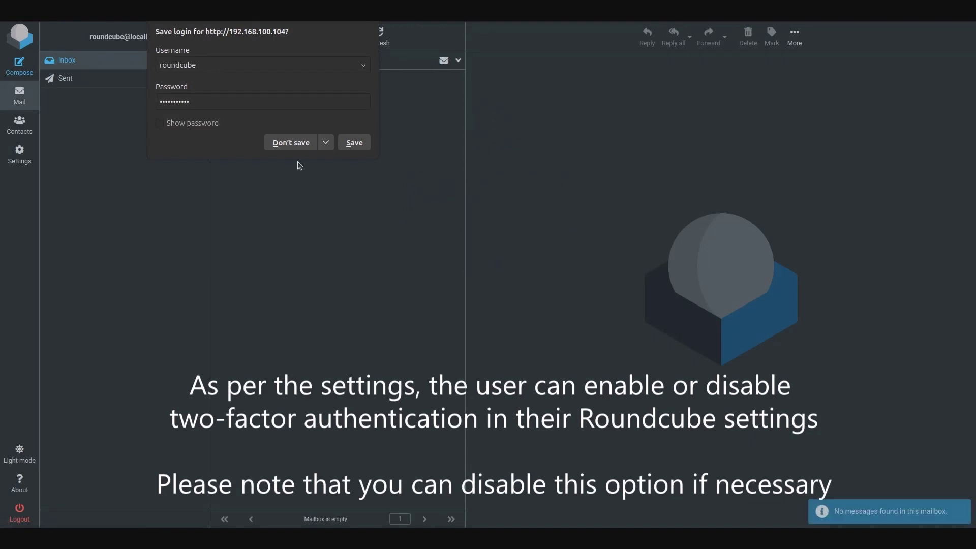
click(287, 143)
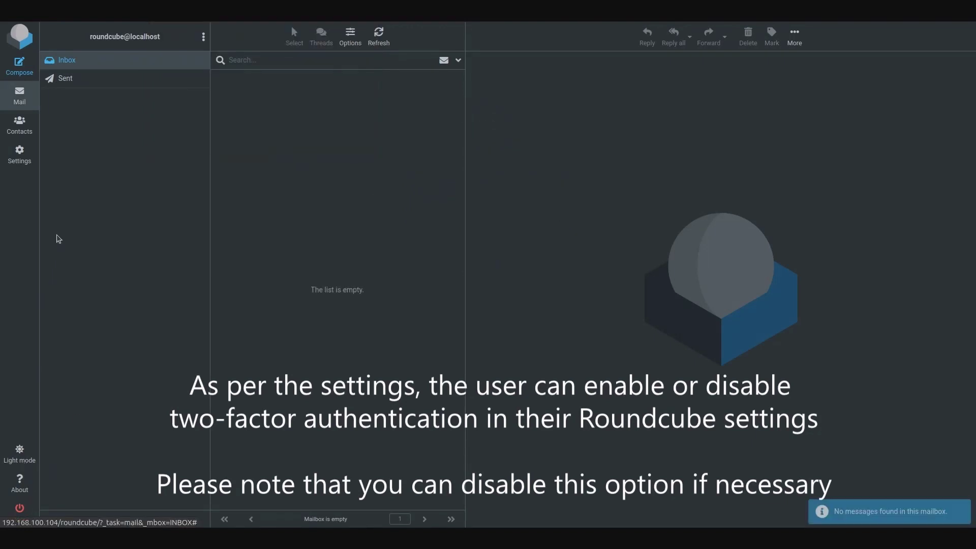
click(19, 152)
click(285, 170)
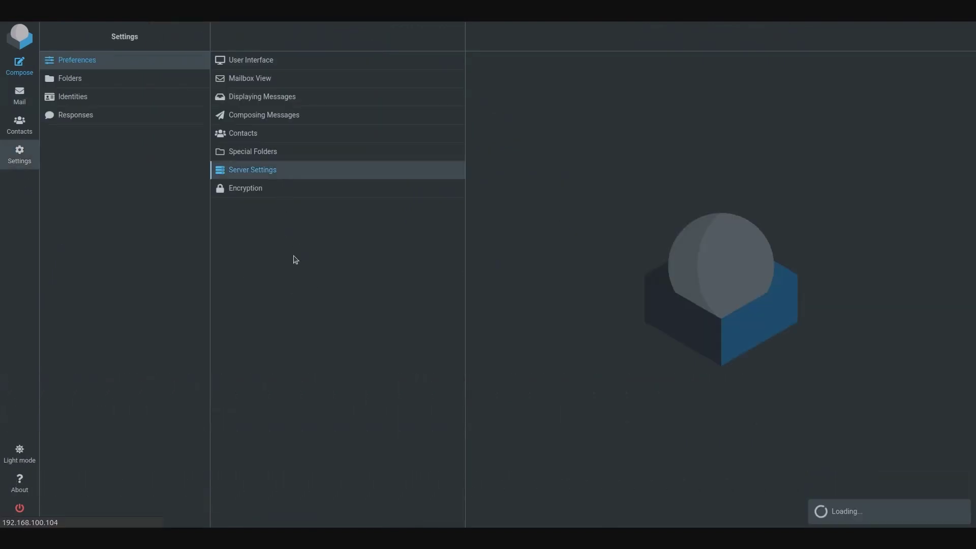